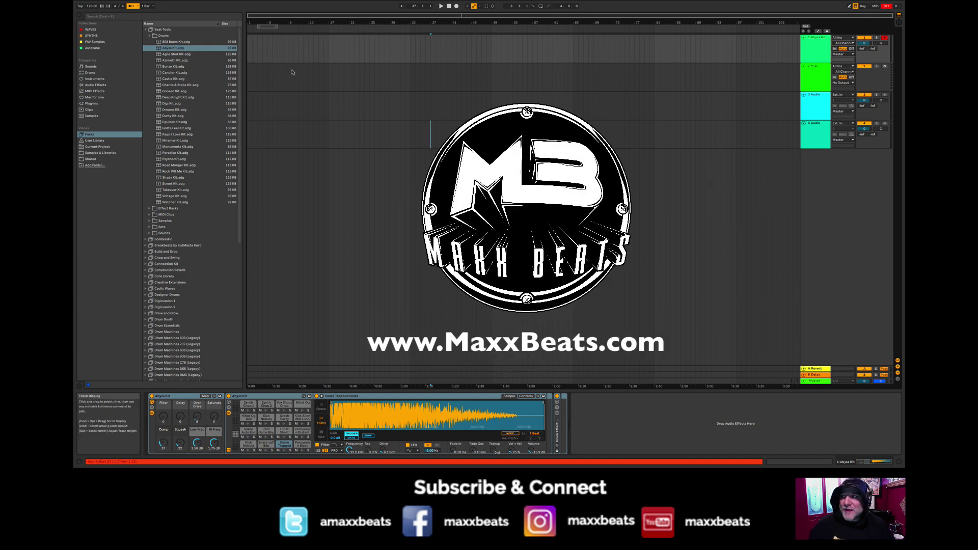
- Open the Audio Preferences to inspect the CoreAudio driver and the input and output device settings
{"action": "left_click", "coordinate": [248, 51]}
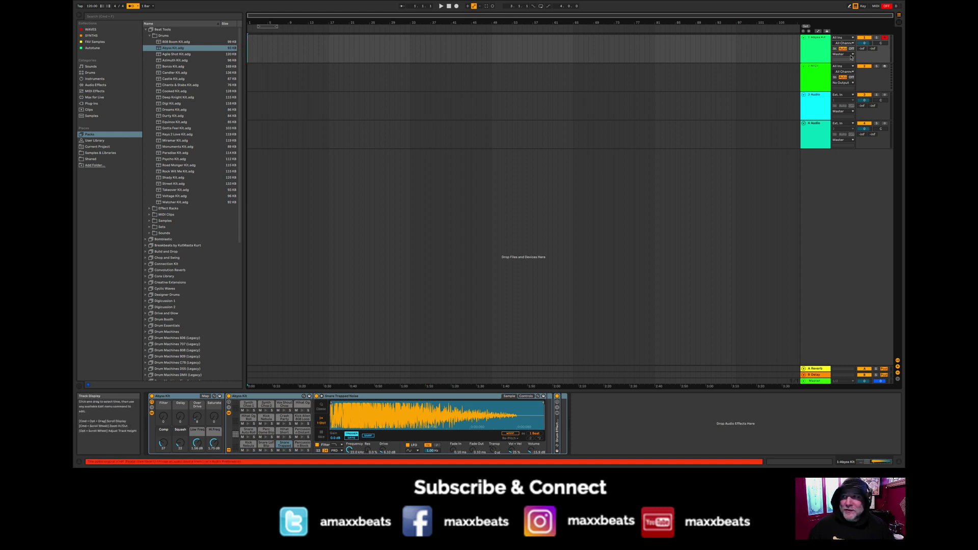
{"action": "left_click", "coordinate": [885, 7]}
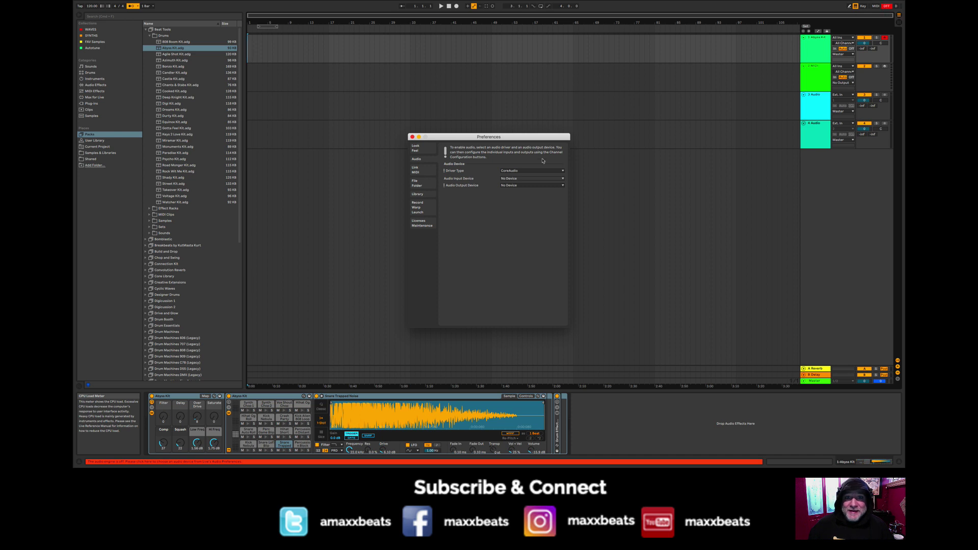
- Close Preferences so the audio engine runs and the Arrangement with the Alpine Kit rack shows
{"action": "left_click", "coordinate": [412, 137]}
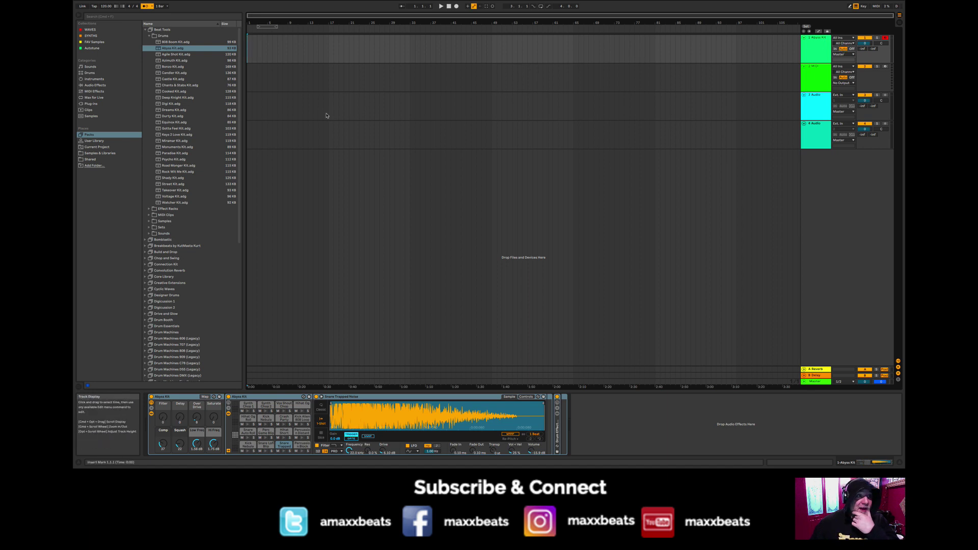
{"action": "left_click", "coordinate": [94, 141]}
{"action": "left_click", "coordinate": [95, 135]}
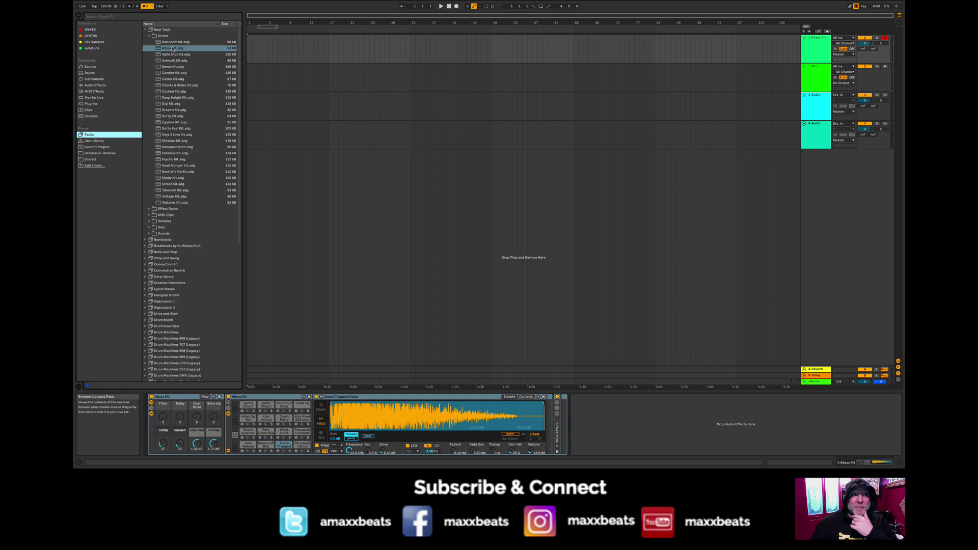
{"action": "left_click", "coordinate": [149, 36]}
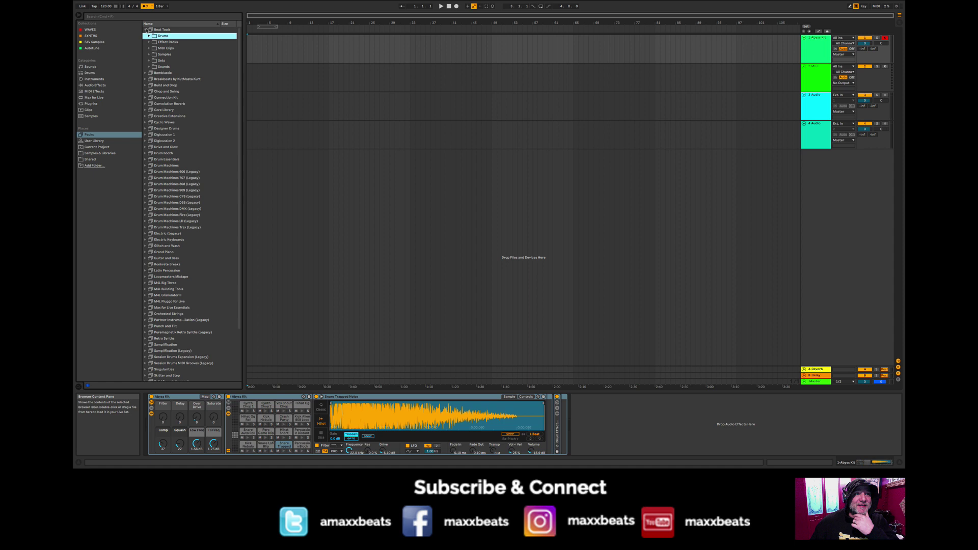
{"action": "left_click", "coordinate": [148, 29]}
{"action": "left_click", "coordinate": [147, 29]}
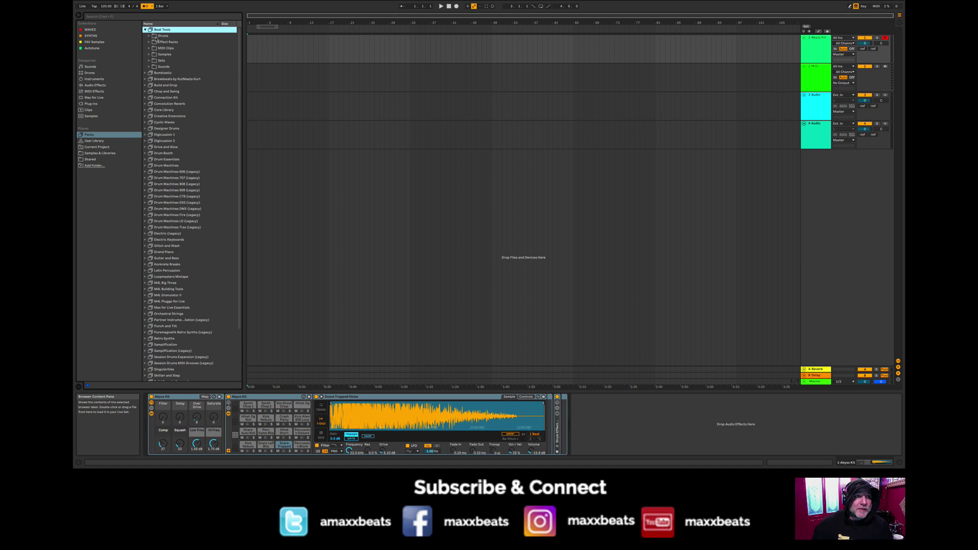
{"action": "left_click", "coordinate": [149, 36]}
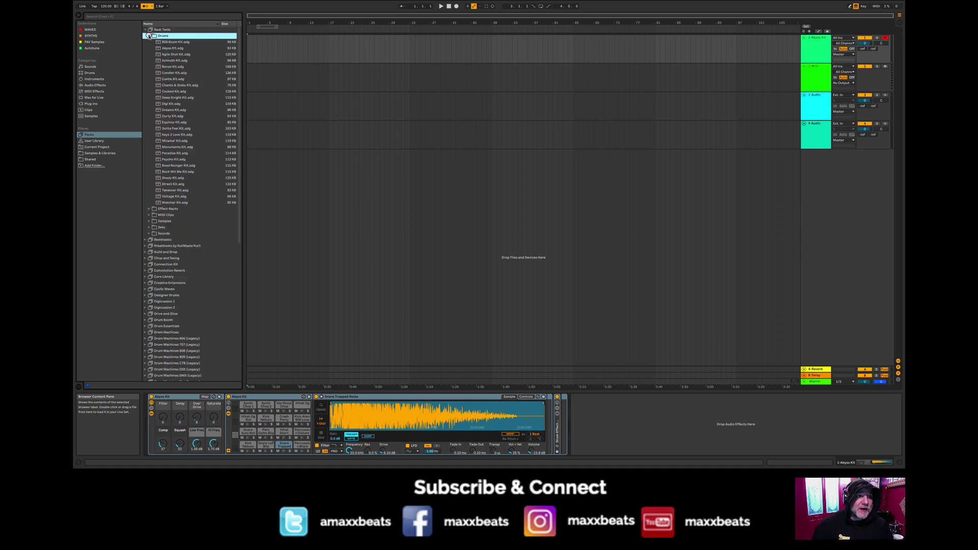
{"action": "left_click", "coordinate": [172, 49]}
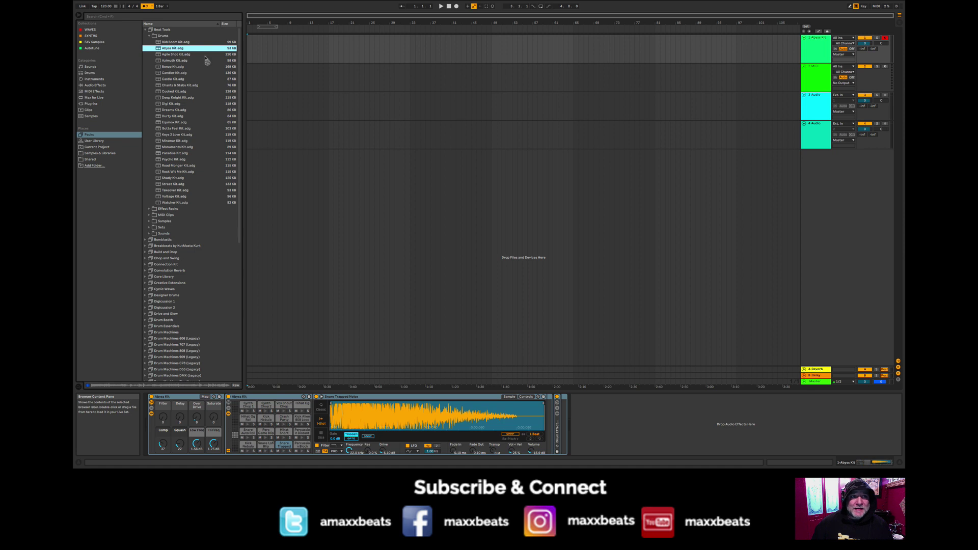
{"action": "left_click_drag", "start_coordinate": [280, 53], "coordinate": [280, 51]}
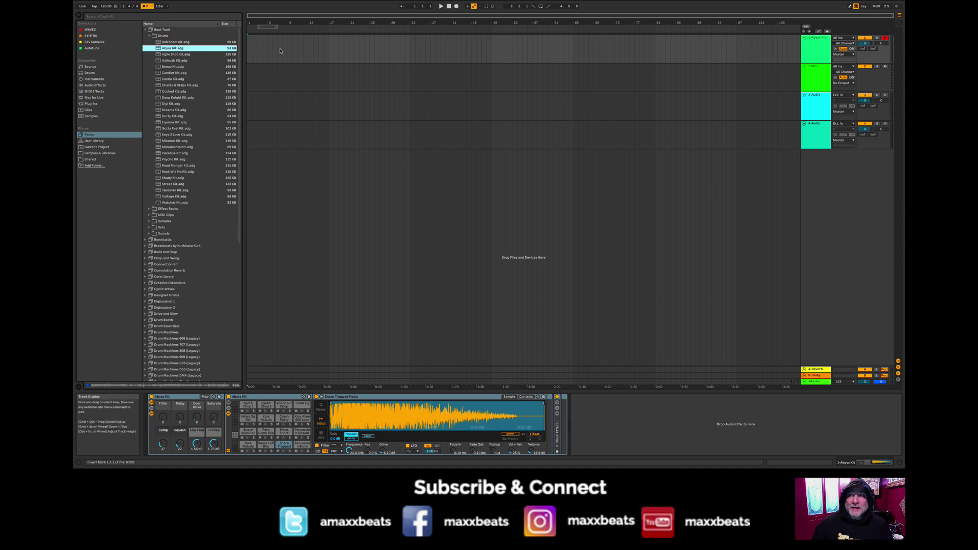
- Step through the track headers, reselect Abyss Kit, and switch to Session view
{"action": "left_click", "coordinate": [818, 41]}
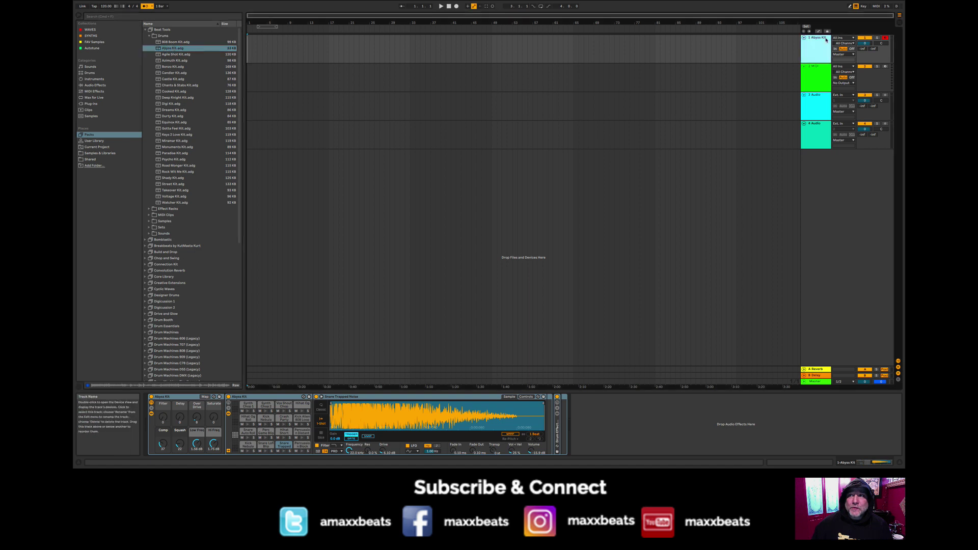
{"action": "left_click", "coordinate": [816, 72]}
{"action": "left_click", "coordinate": [815, 99]}
{"action": "left_click", "coordinate": [815, 127]}
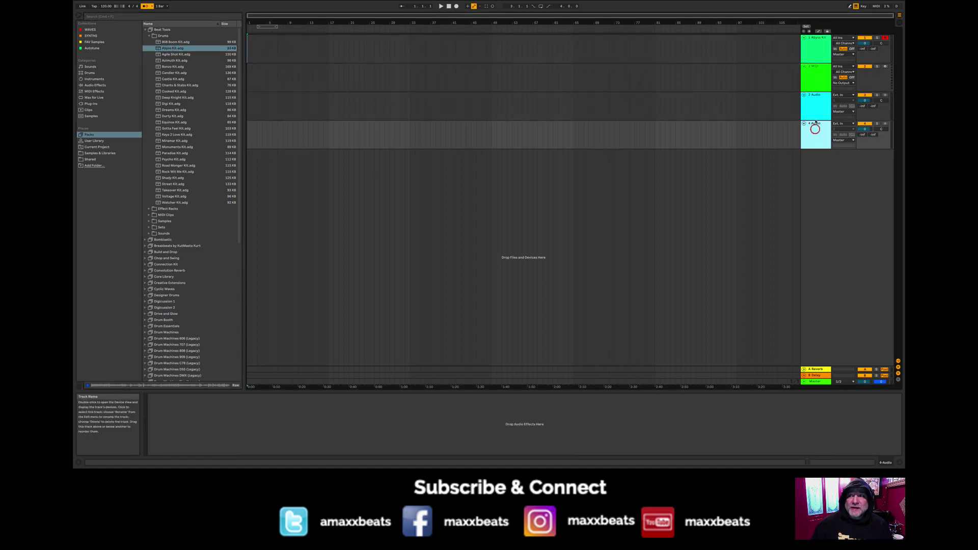
{"action": "left_click", "coordinate": [821, 60]}
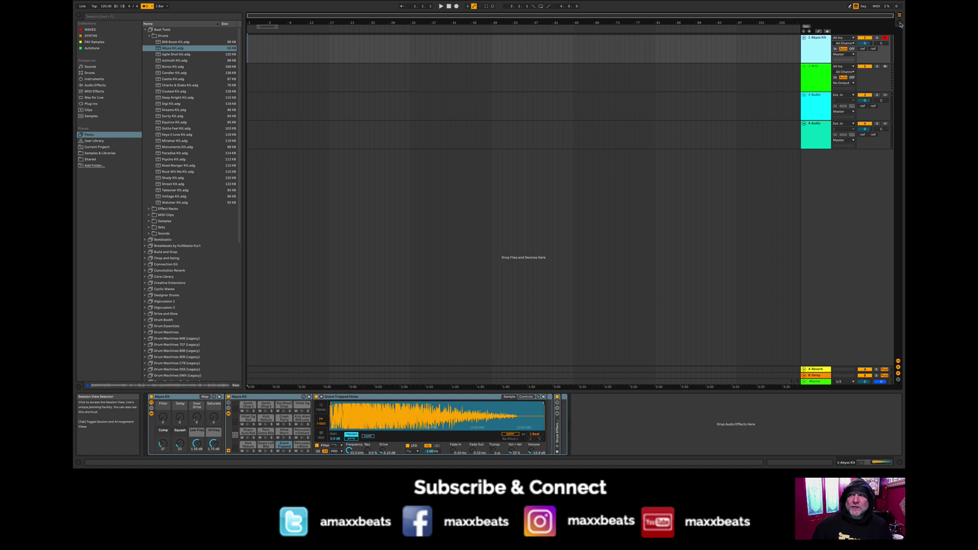
{"action": "left_click", "coordinate": [900, 24]}
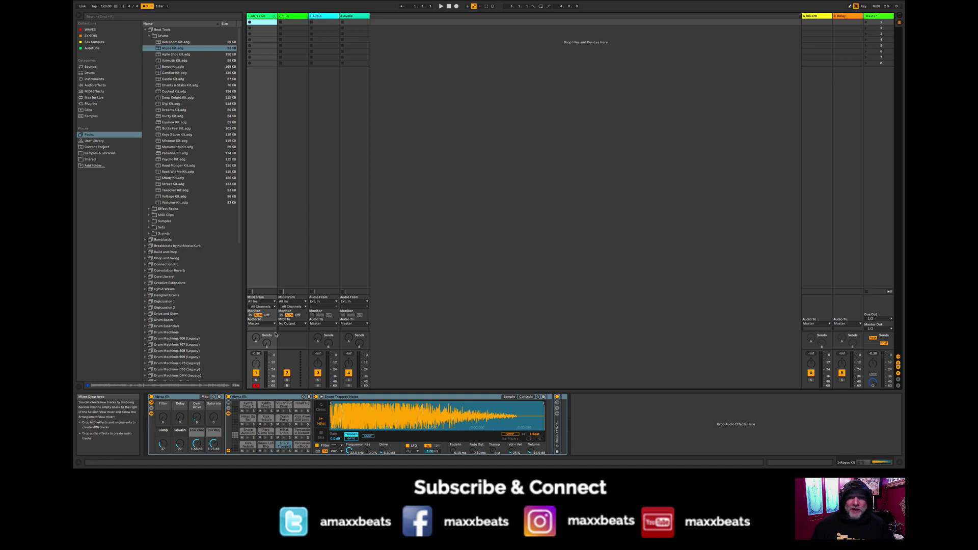
- Create an empty MIDI clip in the Abyss Kit track's first clip slot
{"action": "left_click", "coordinate": [268, 23]}
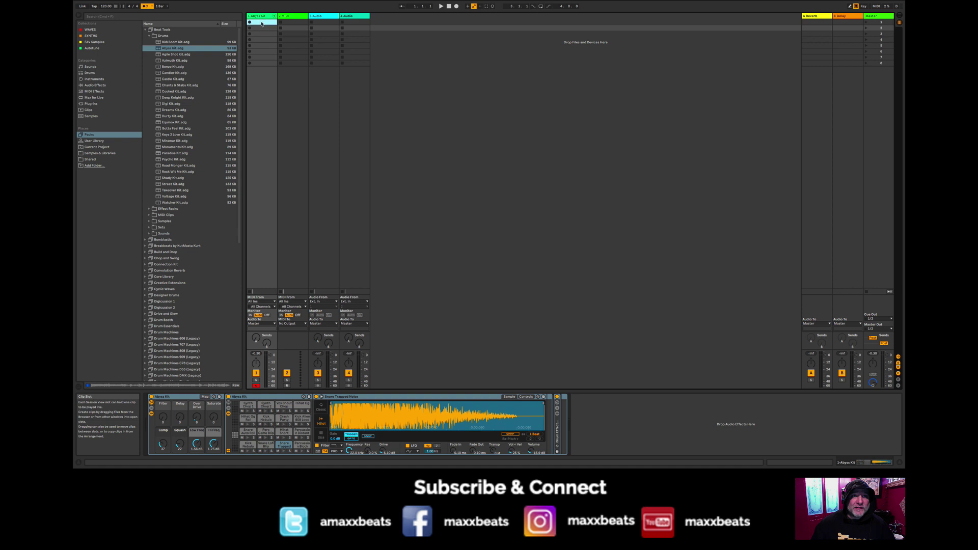
{"action": "left_click", "coordinate": [265, 22]}
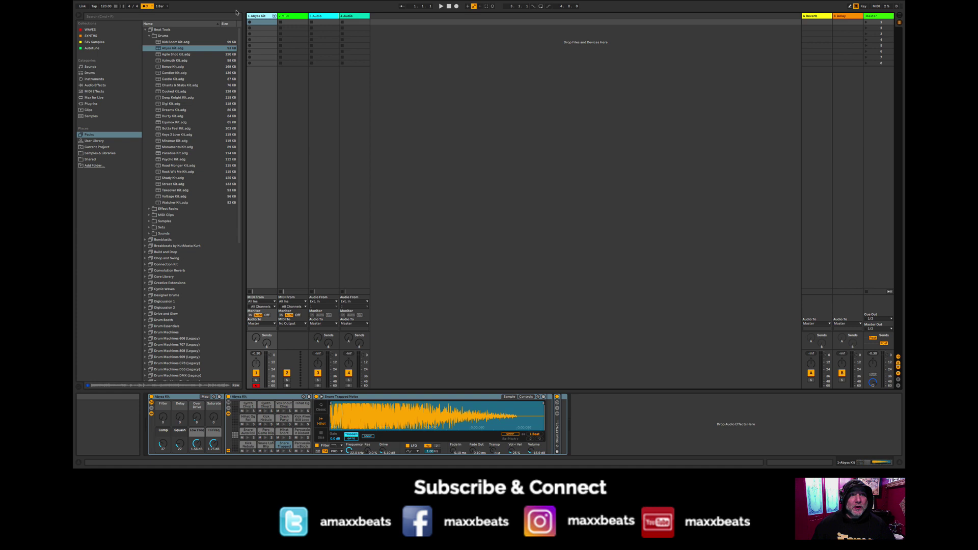
{"action": "double_click", "coordinate": [262, 22]}
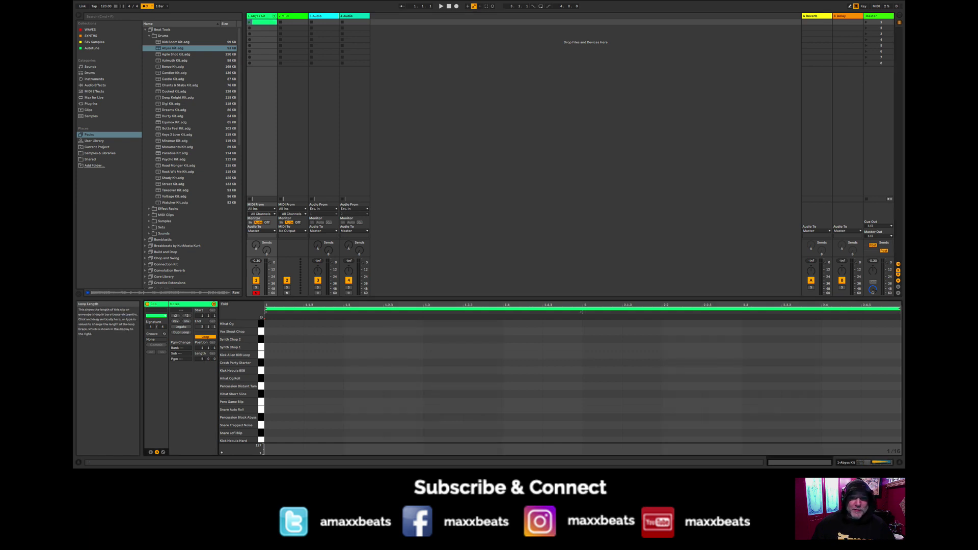
- Adjust the clip's loop length in Clip View and launch the clip so it loops
{"action": "left_click_drag", "start_coordinate": [202, 359], "coordinate": [202, 348]}
{"action": "left_click_drag", "start_coordinate": [202, 348], "coordinate": [202, 359]}
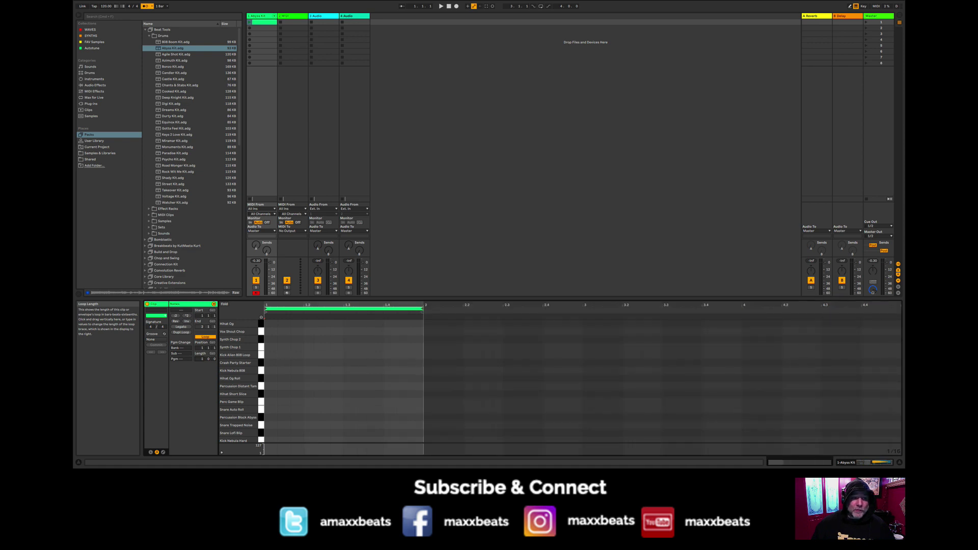
{"action": "left_click", "coordinate": [249, 24]}
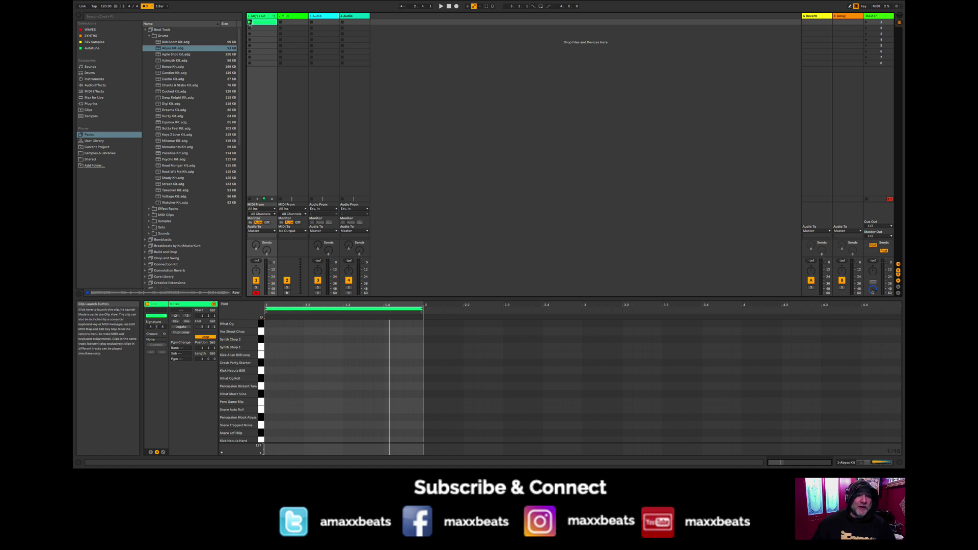
{"action": "left_click", "coordinate": [250, 22]}
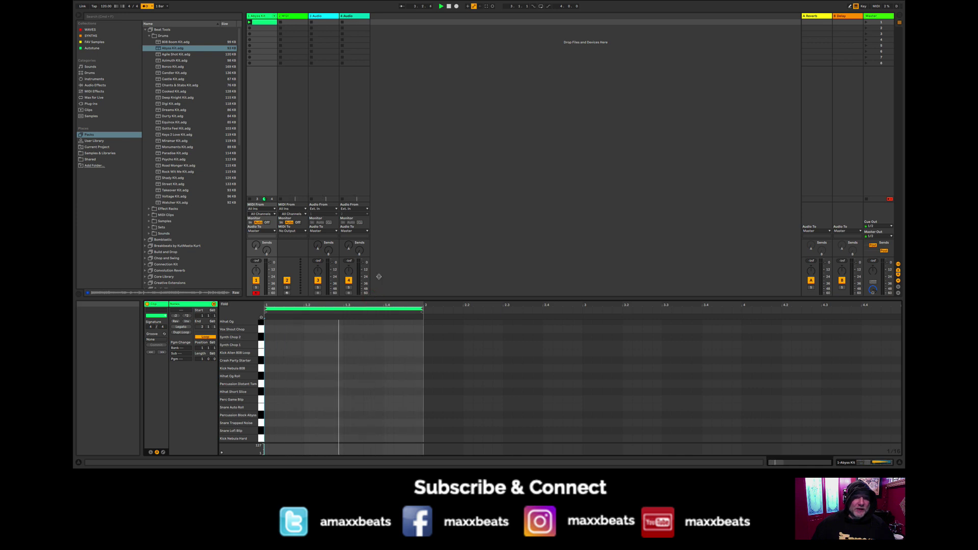
- Enlarge the note editor, enable MIDI Editor Preview, and draw a Kick Nebula Hard note at 1.1.1
{"action": "left_click_drag", "start_coordinate": [373, 301], "coordinate": [394, 208]}
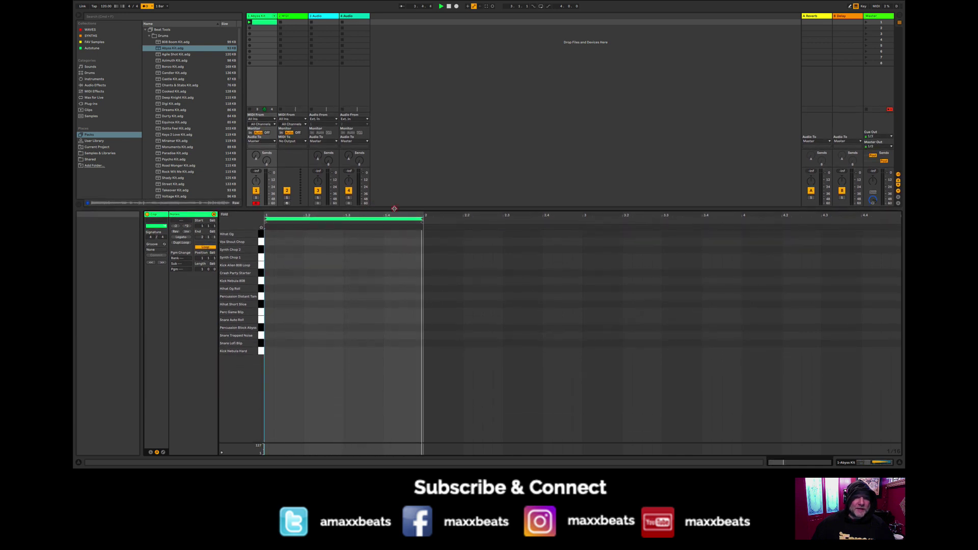
{"action": "left_click", "coordinate": [260, 350]}
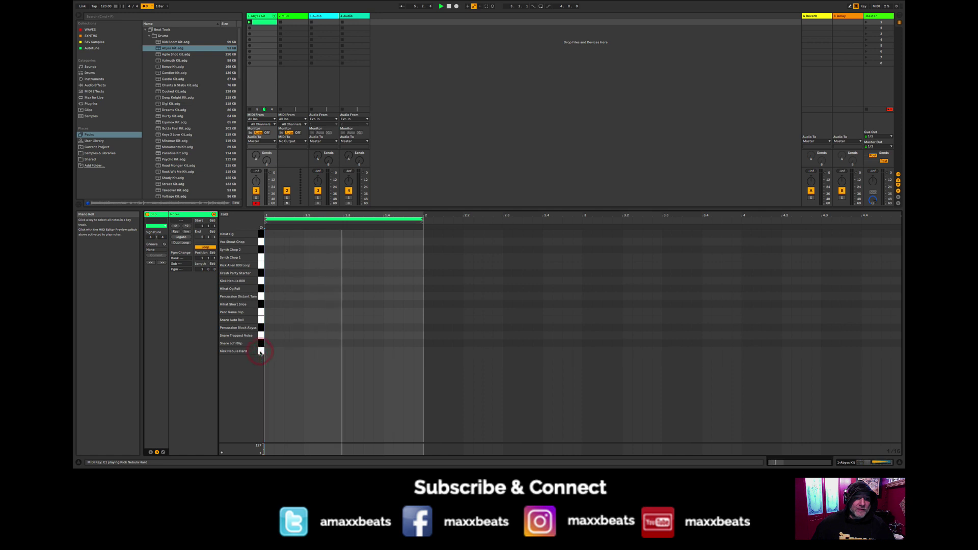
{"action": "left_click", "coordinate": [261, 229]}
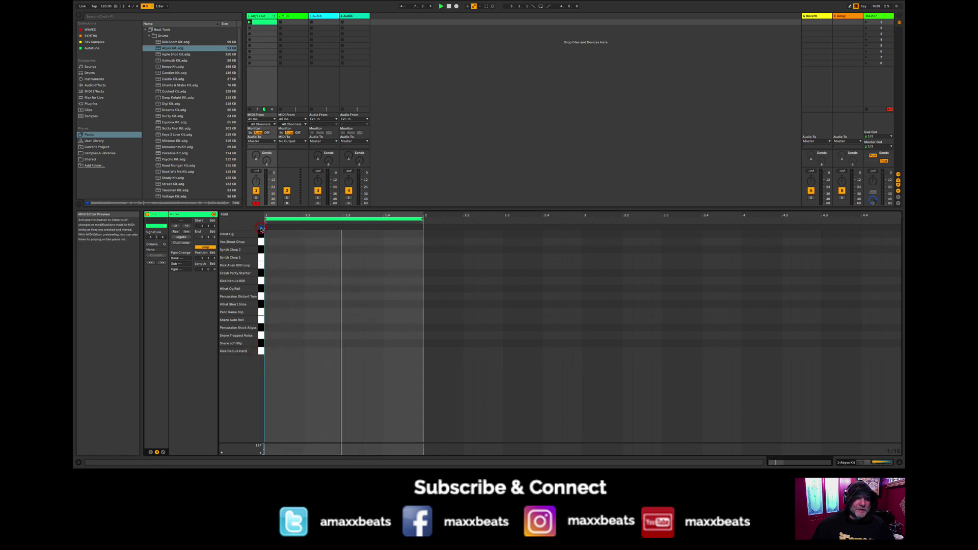
{"action": "left_click", "coordinate": [261, 351]}
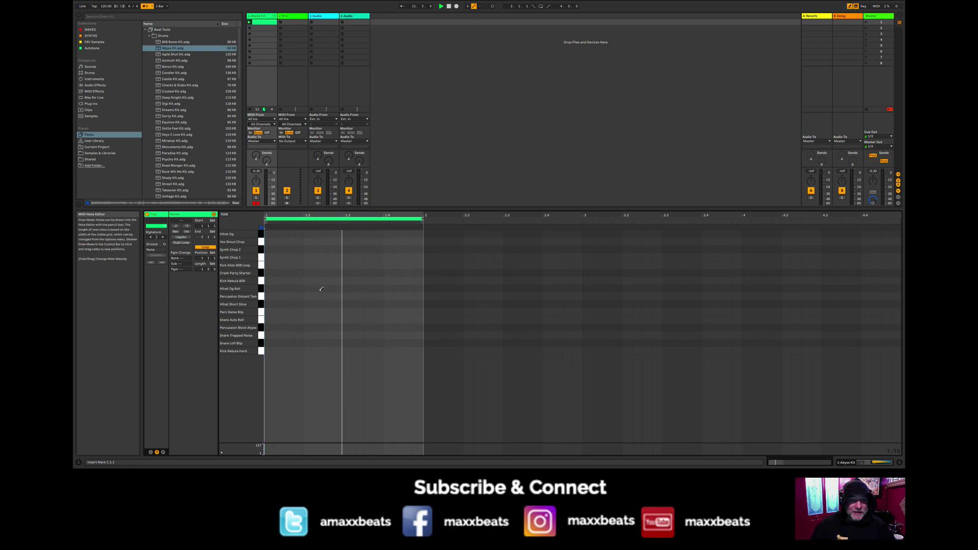
{"action": "key", "text": "b"}
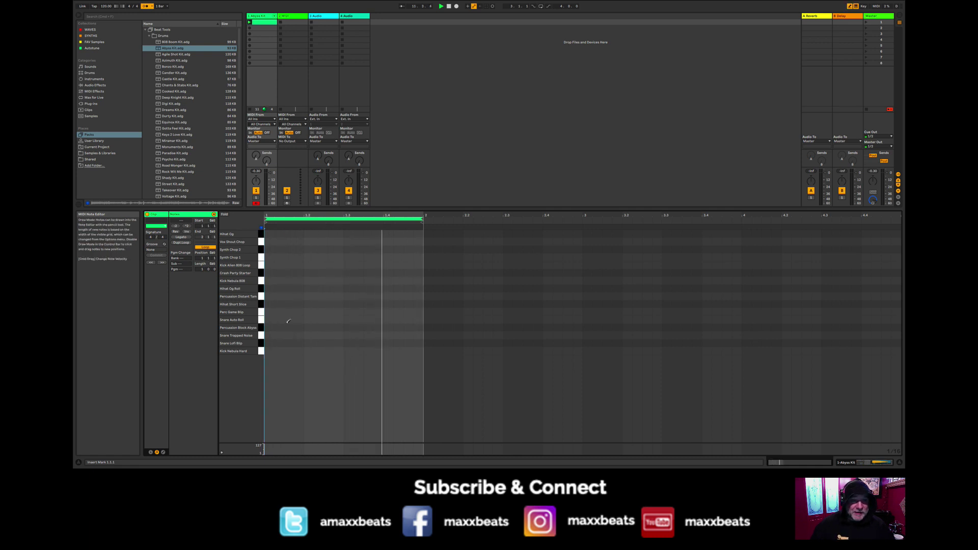
{"action": "left_click", "coordinate": [268, 351]}
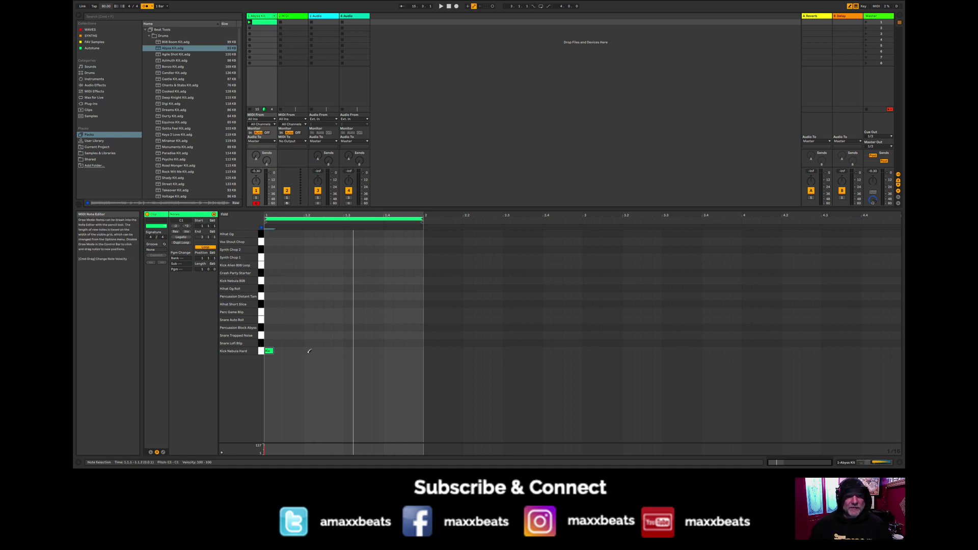
- Start playback and draw Snare Lofi Blip notes at beats 1.2 and 1.4
{"action": "key", "text": "space"}
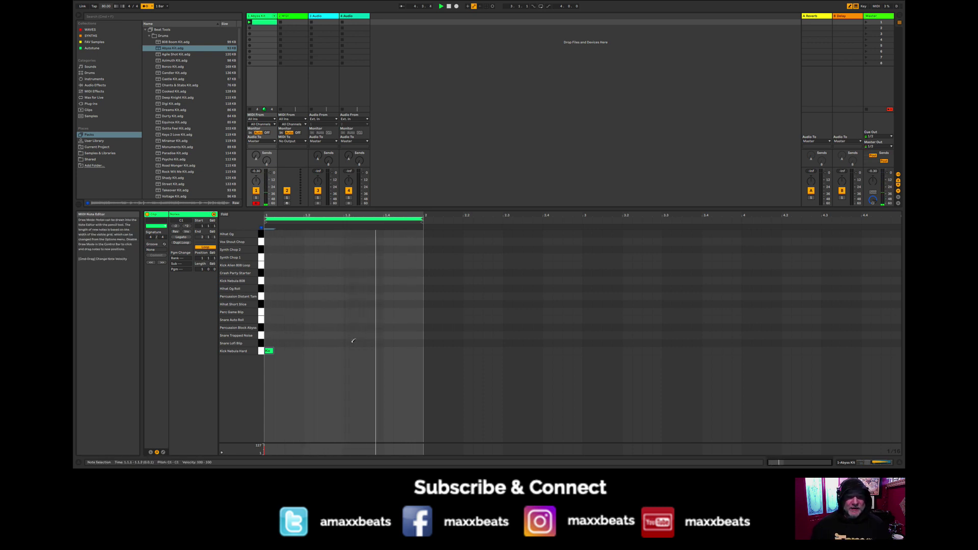
{"action": "left_click", "coordinate": [309, 343]}
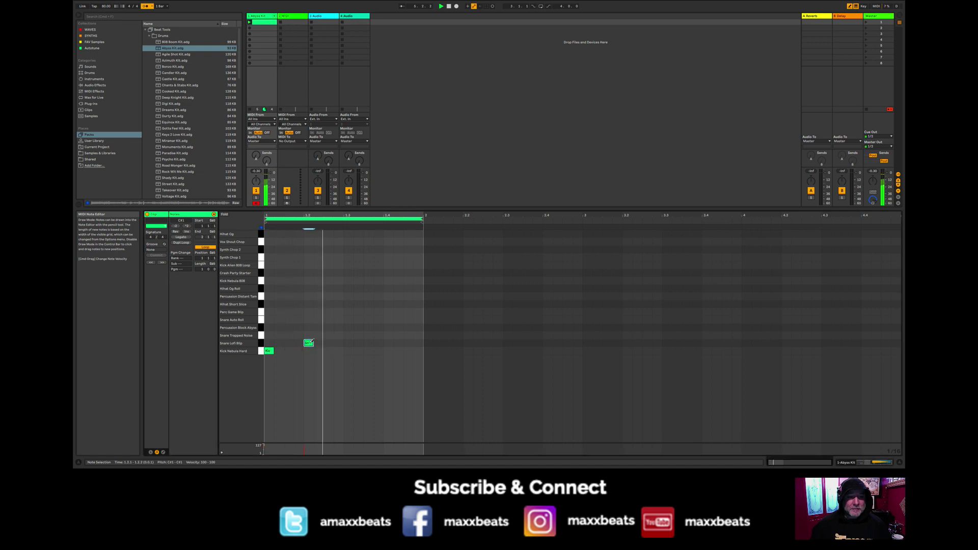
{"action": "left_click", "coordinate": [388, 343]}
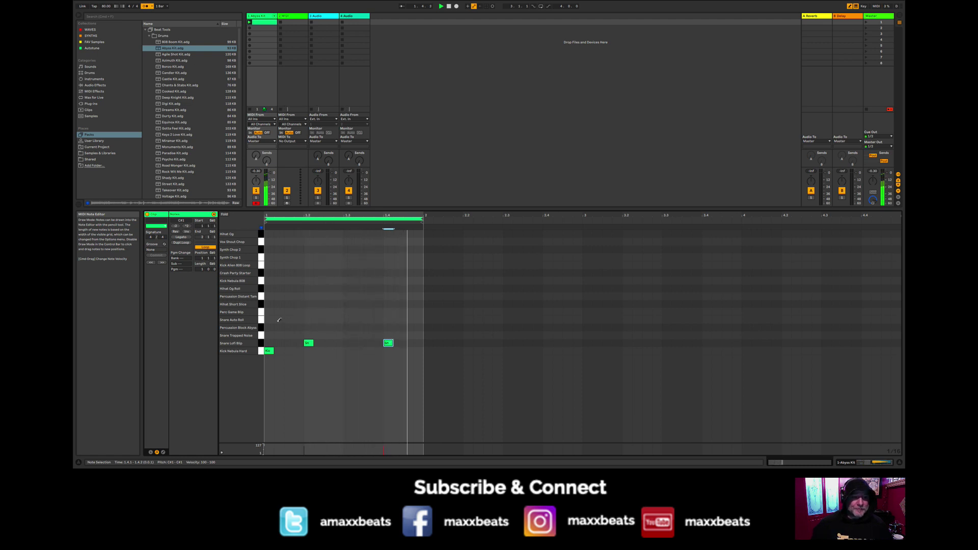
{"action": "left_click", "coordinate": [263, 343]}
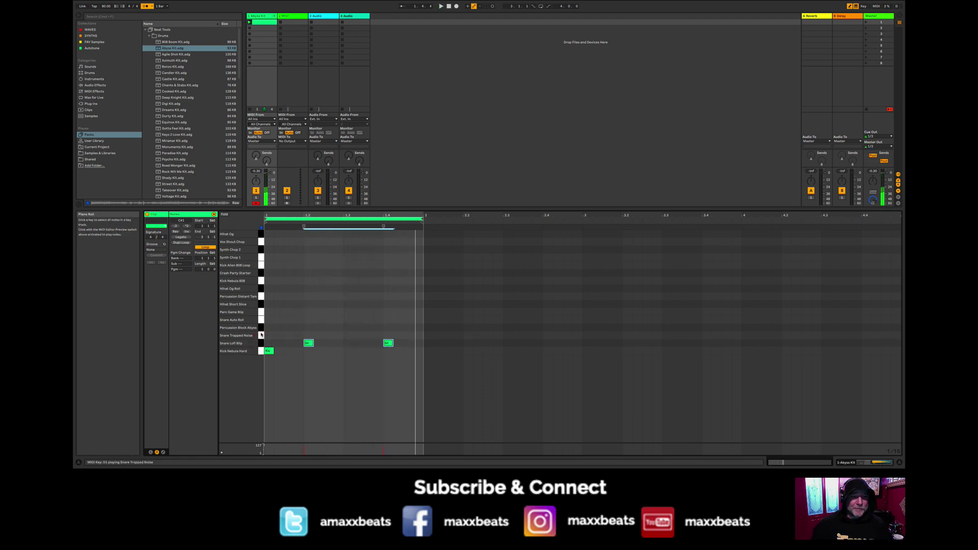
- Replace those snares with Snare Trapped Noise hits at 1.2 and 1.4
{"action": "left_click", "coordinate": [309, 335]}
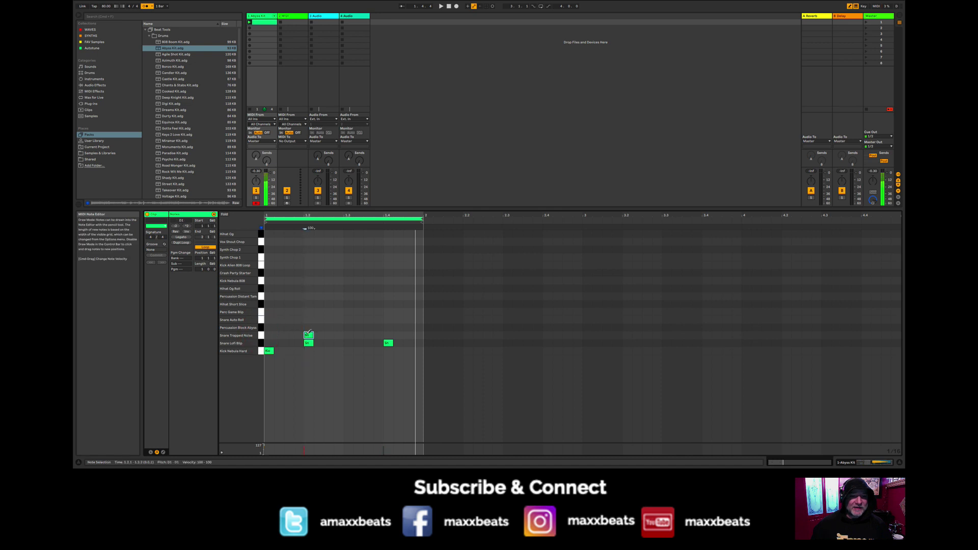
{"action": "left_click", "coordinate": [388, 336]}
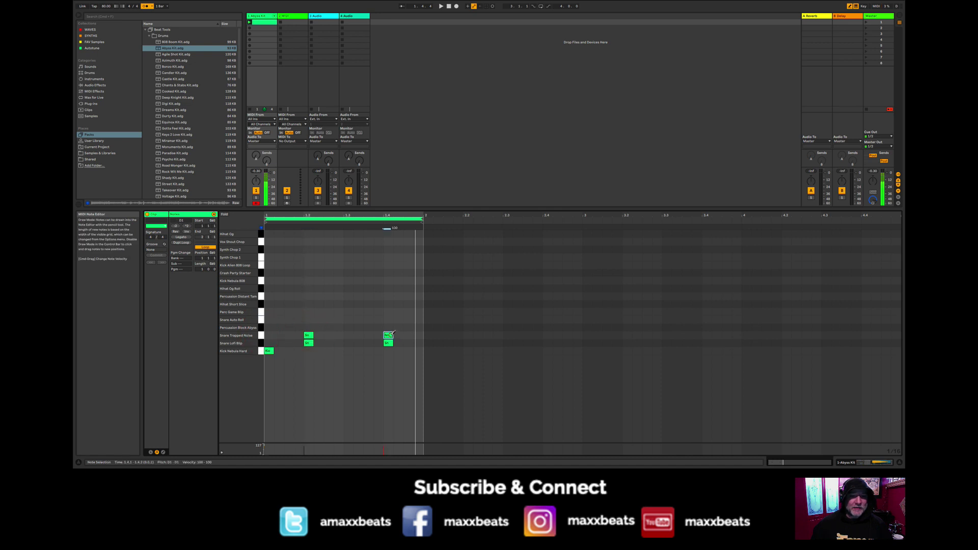
{"action": "left_click", "coordinate": [309, 342]}
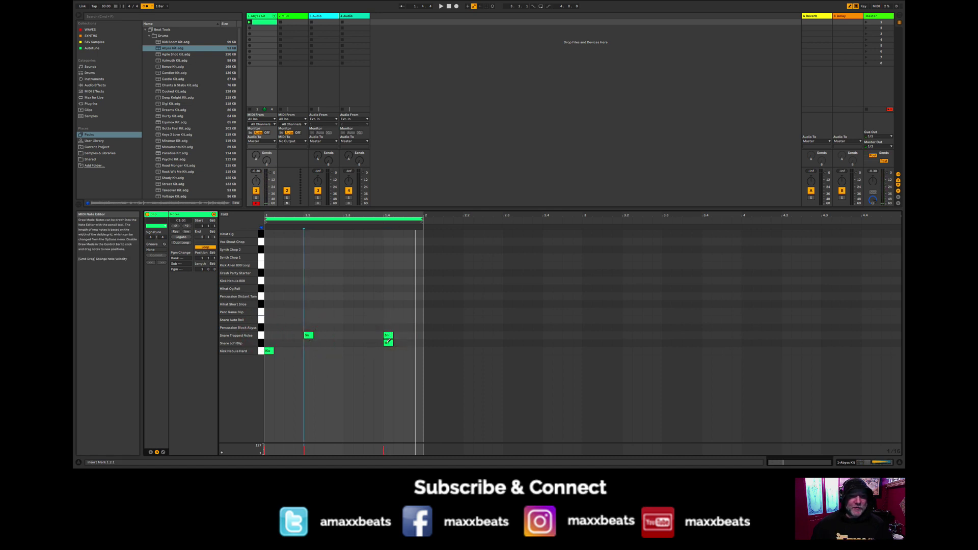
{"action": "left_click", "coordinate": [388, 342]}
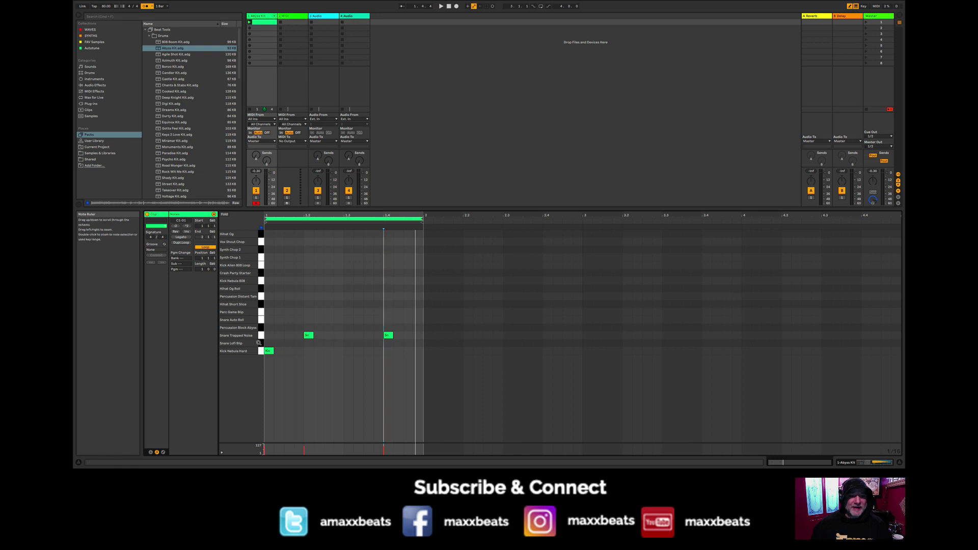
{"action": "key", "text": "space"}
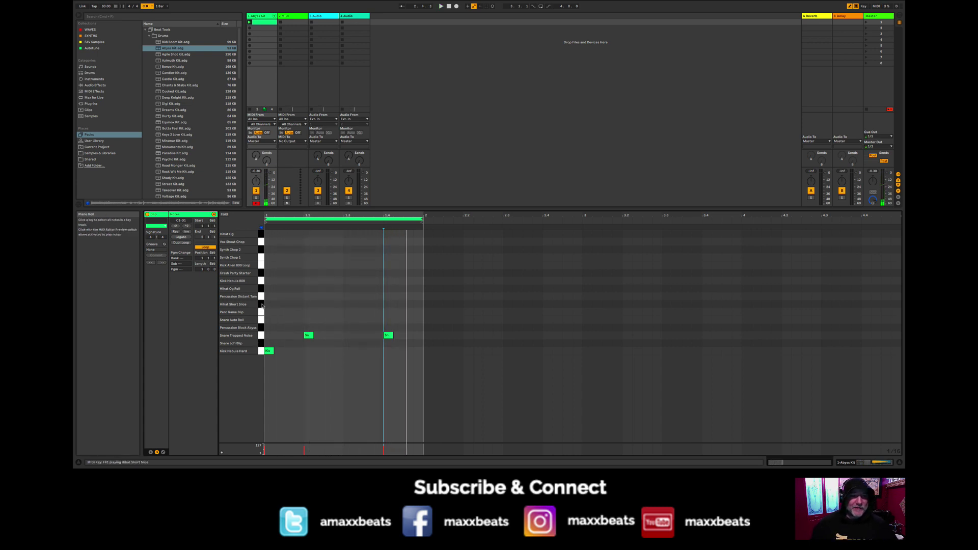
{"action": "left_click", "coordinate": [261, 305]}
{"action": "left_click", "coordinate": [261, 234]}
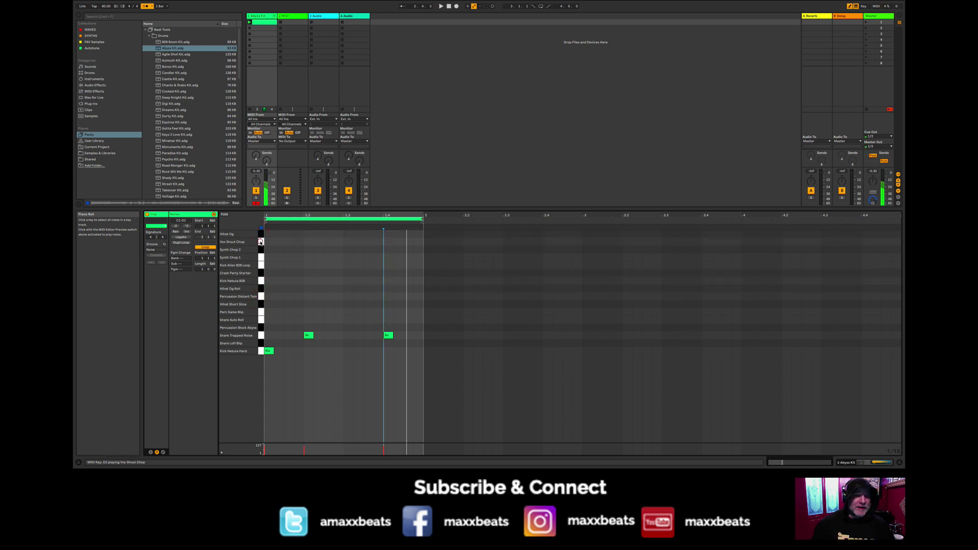
{"action": "left_click", "coordinate": [261, 250]}
{"action": "left_click", "coordinate": [261, 258]}
{"action": "left_click", "coordinate": [260, 306]}
{"action": "left_click", "coordinate": [260, 304]}
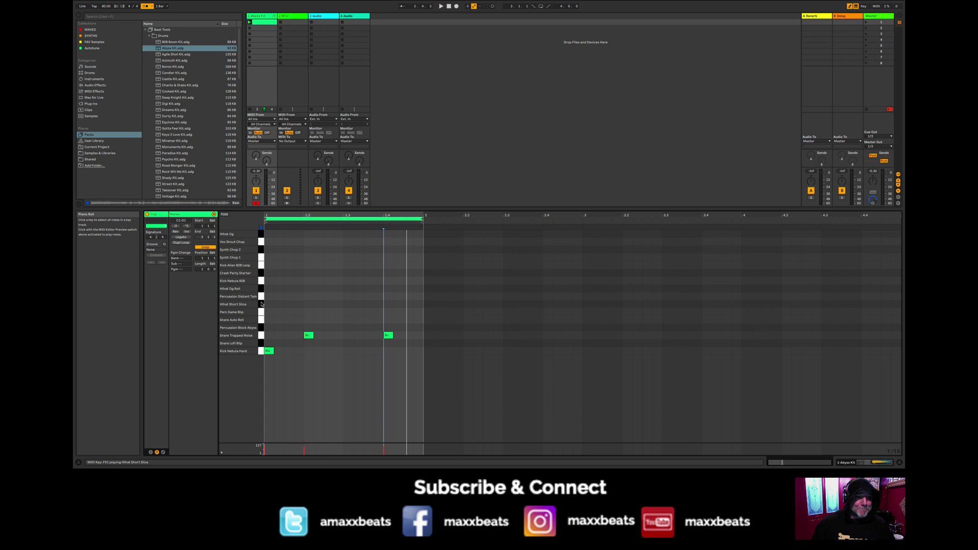
{"action": "left_click", "coordinate": [260, 307]}
{"action": "left_click", "coordinate": [260, 305]}
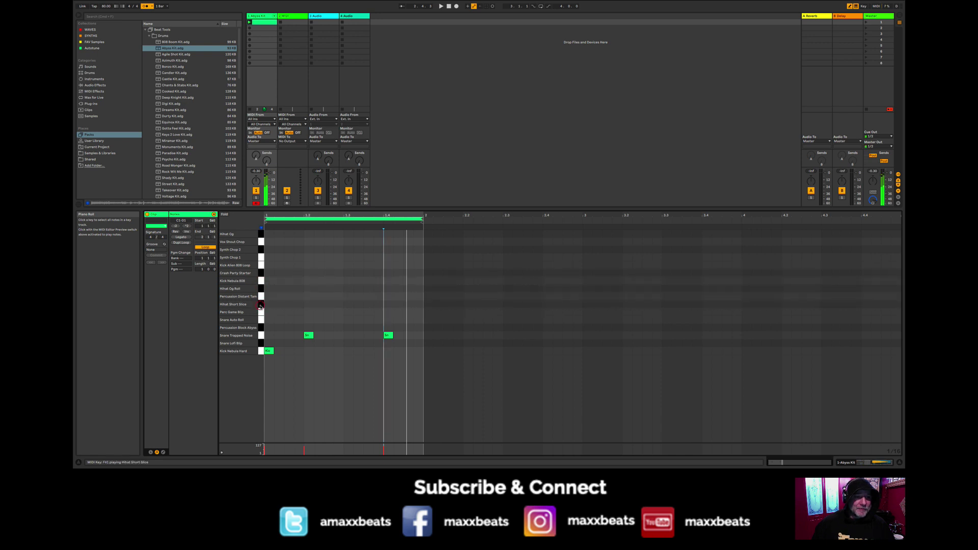
{"action": "left_click", "coordinate": [260, 306]}
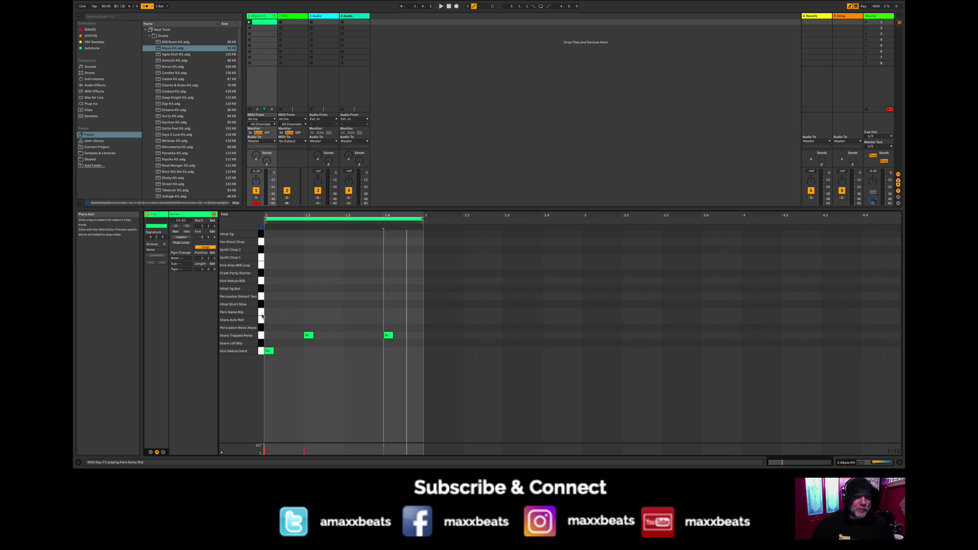
- Draw sixteenth-note Hihat Short Slice hits across the bar and play back the groove
{"action": "left_click", "coordinate": [263, 306]}
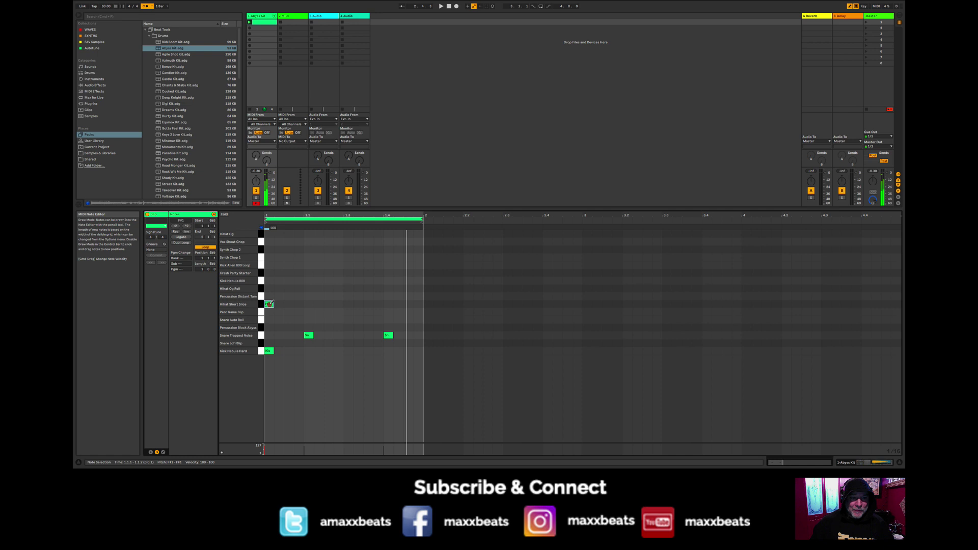
{"action": "left_click_drag", "start_coordinate": [270, 304], "coordinate": [424, 304]}
{"action": "key", "text": "space"}
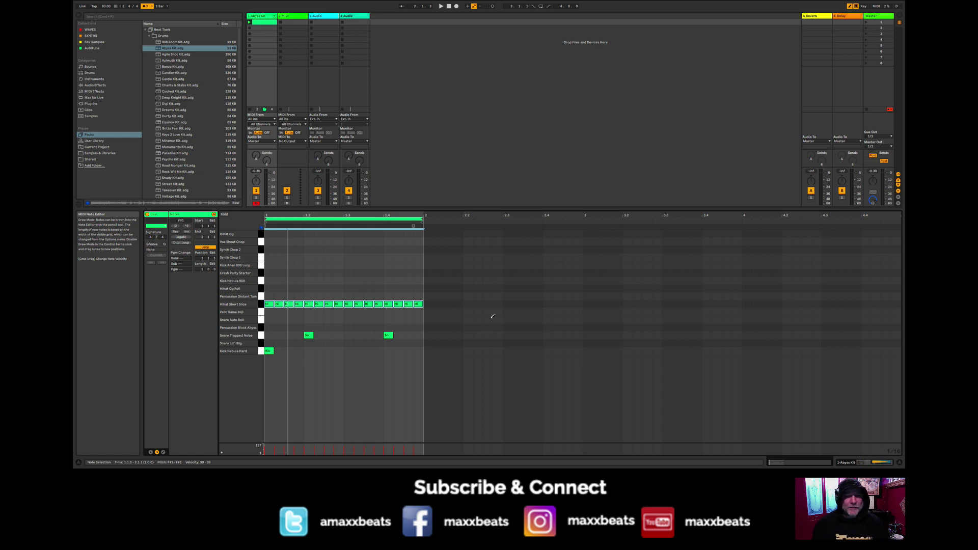
{"action": "key", "text": "space"}
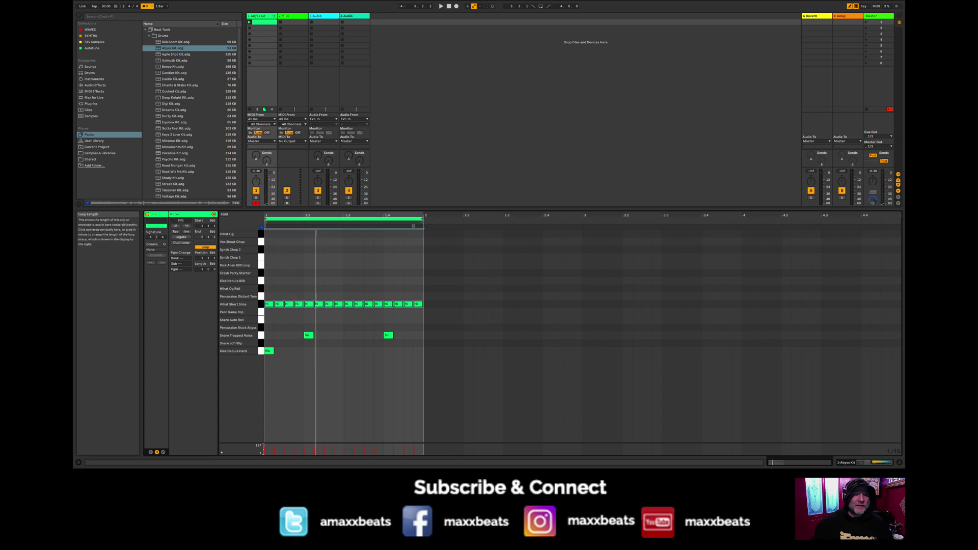
- Lengthen the clip loop to two bars and leave Draw Mode for note editing
{"action": "left_click_drag", "start_coordinate": [203, 269], "coordinate": [203, 267]}
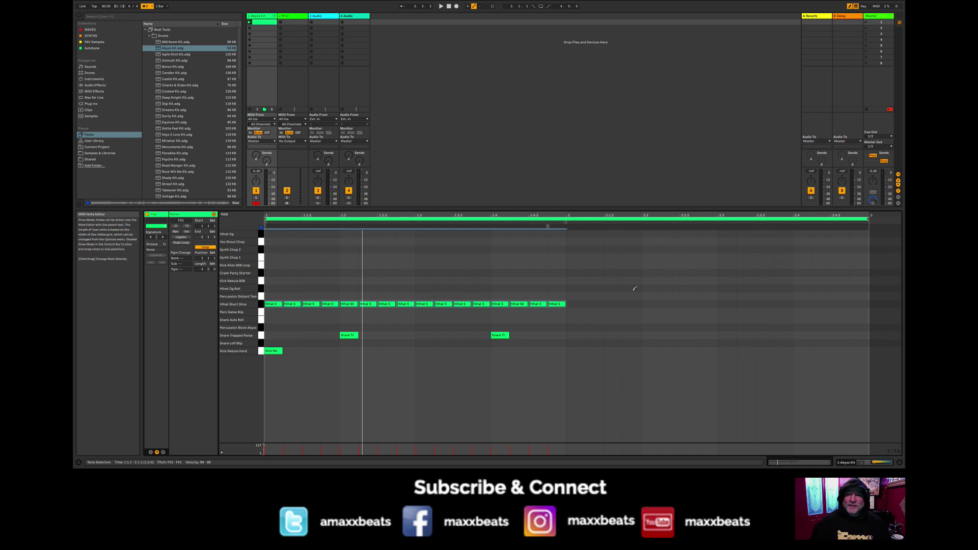
{"action": "key", "text": "b"}
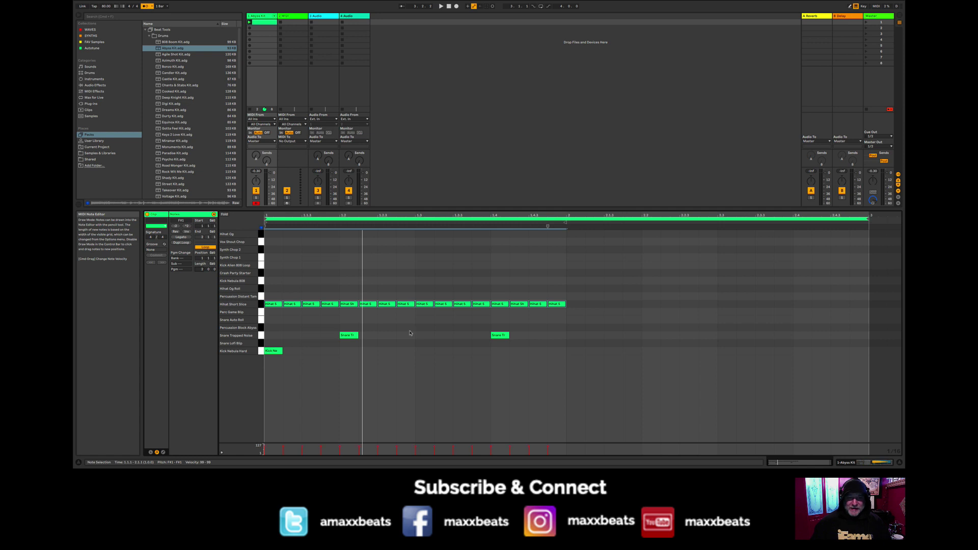
{"action": "double_click", "coordinate": [407, 335]}
{"action": "double_click", "coordinate": [409, 333]}
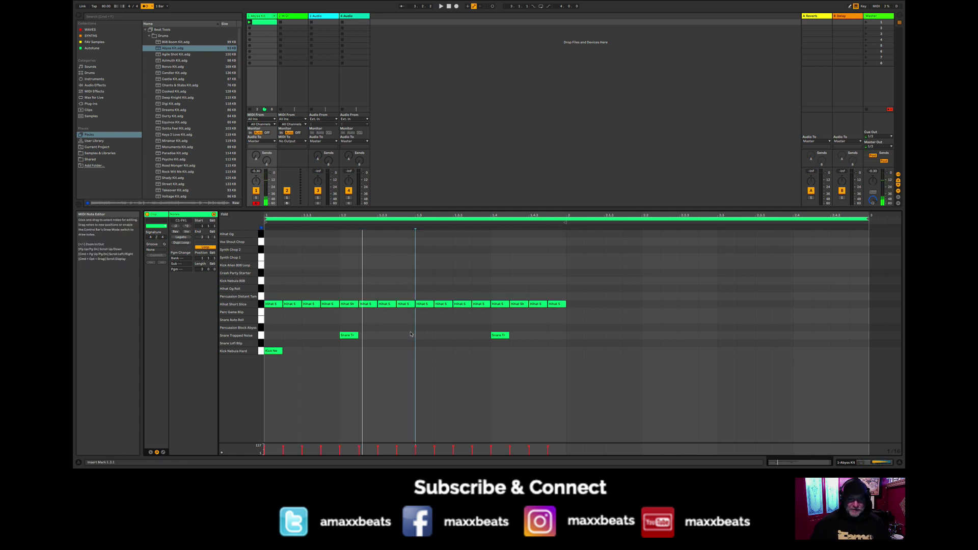
{"action": "left_click", "coordinate": [409, 336]}
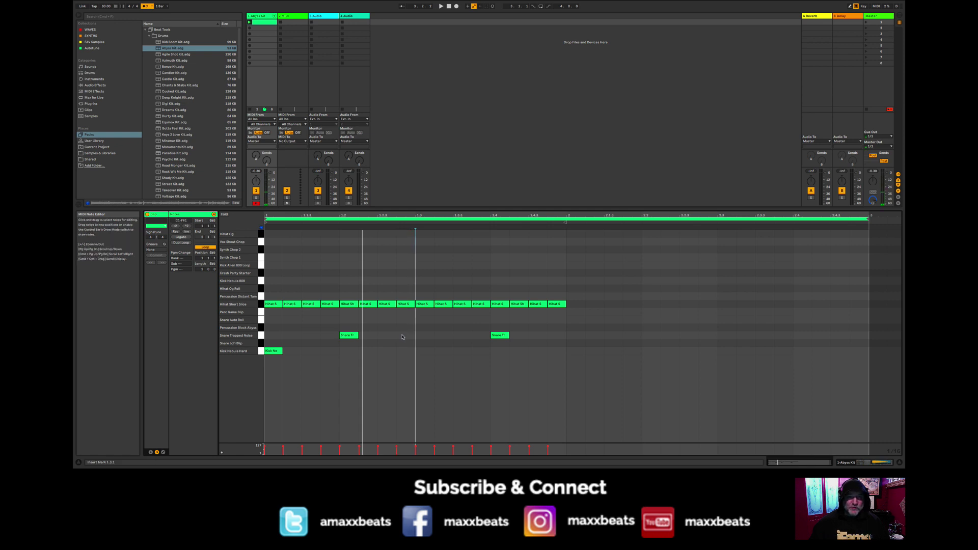
{"action": "left_click", "coordinate": [402, 336]}
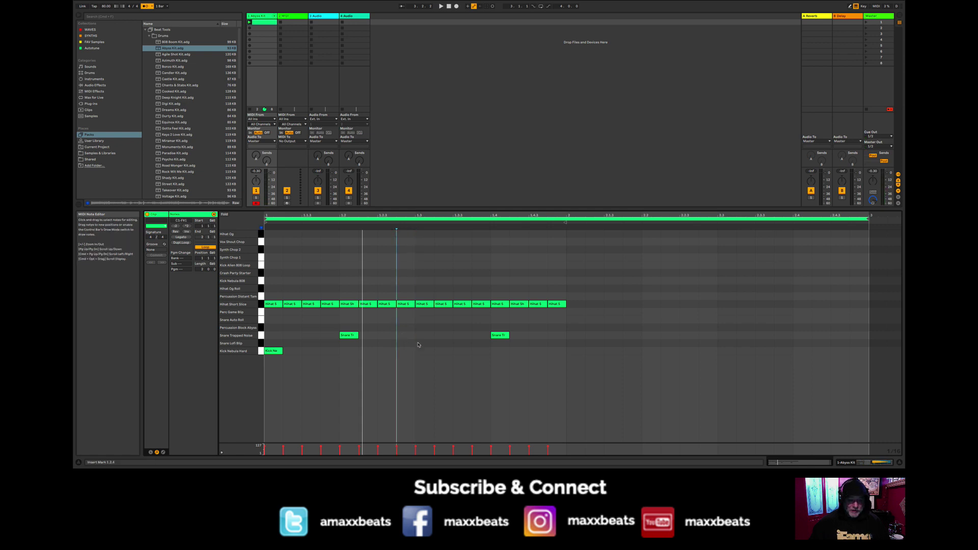
- Copy all of bar 1's notes into bar 2 and play the two-bar pattern
{"action": "key", "text": "super+a"}
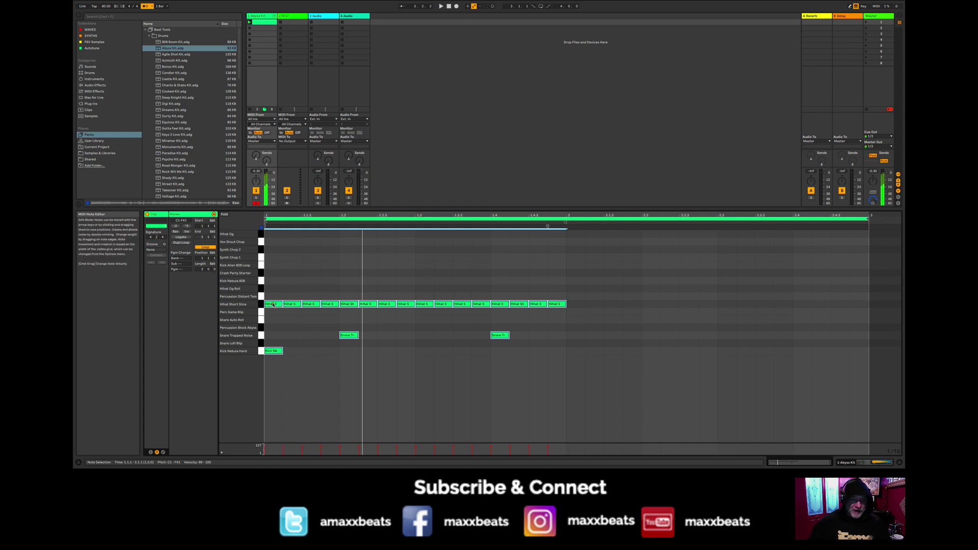
{"action": "left_click_drag", "start_coordinate": [273, 305], "coordinate": [579, 309]}
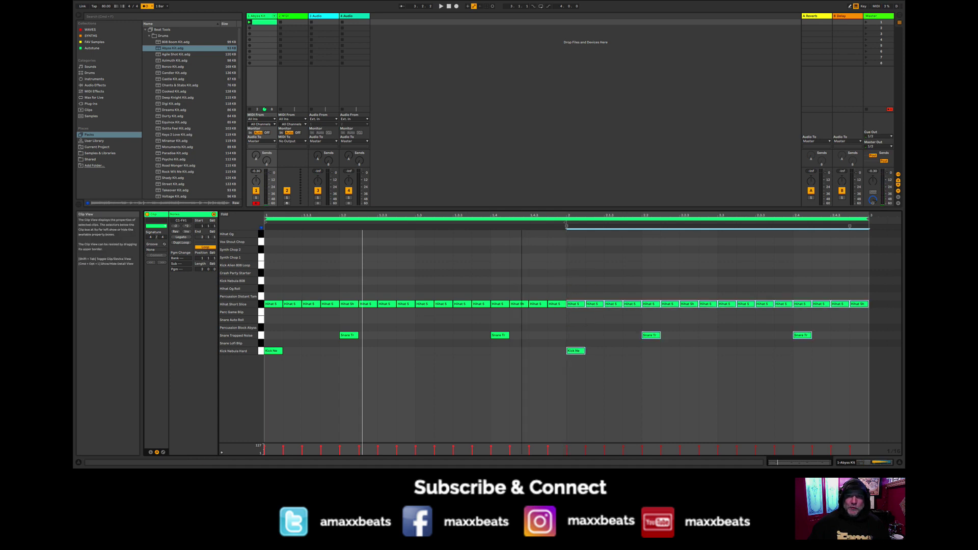
{"action": "key", "text": "space"}
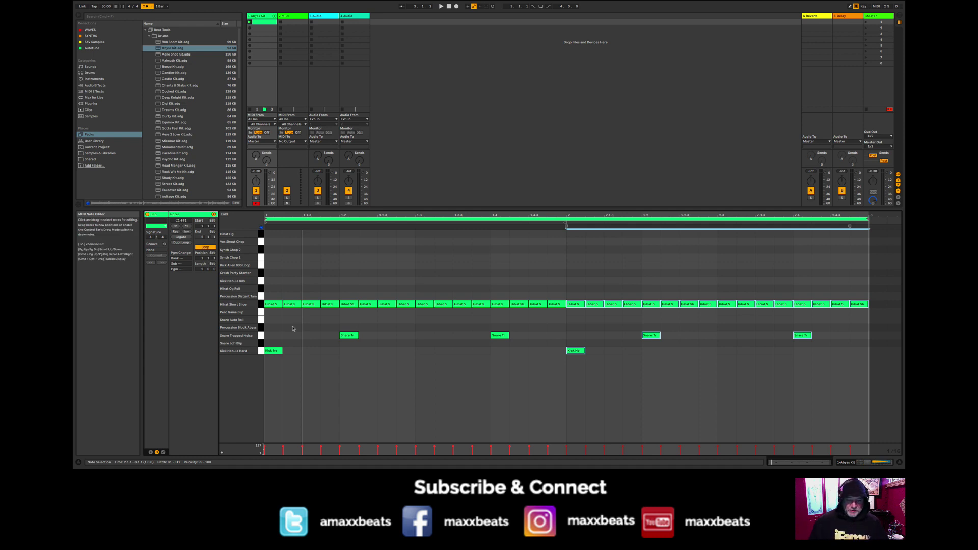
- With Draw Mode on and the clip playing, add a Kick Nebula Hard hit at 1.4.4
{"action": "key", "text": "b"}
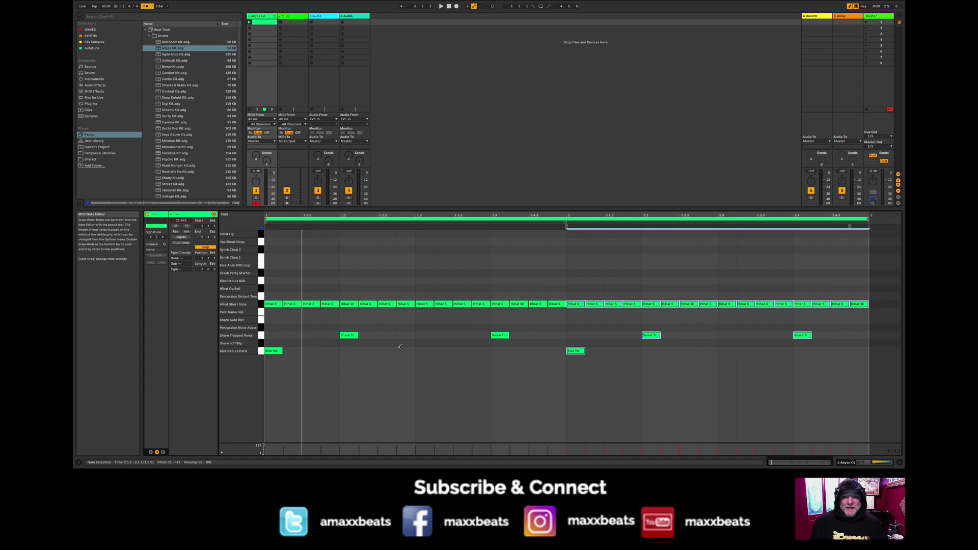
{"action": "key", "text": "space"}
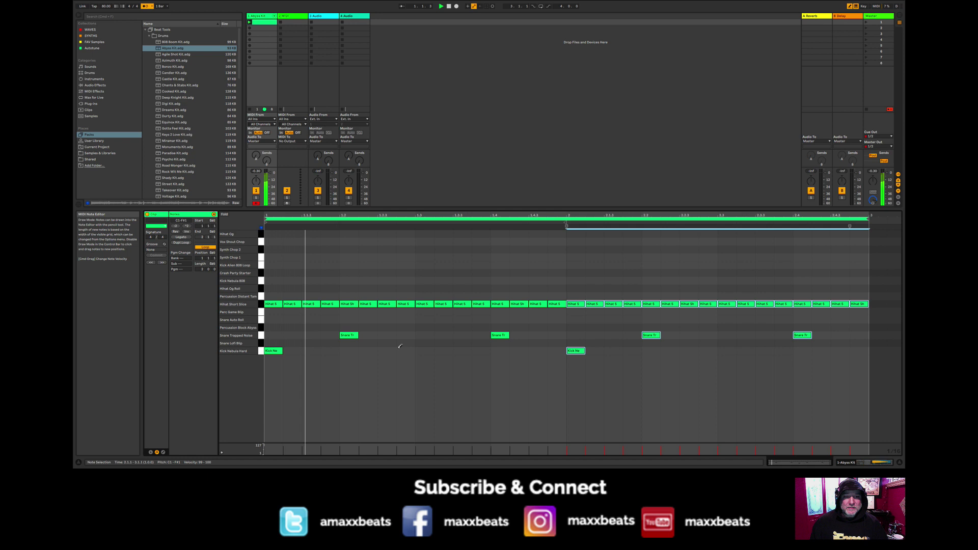
{"action": "left_click", "coordinate": [461, 350]}
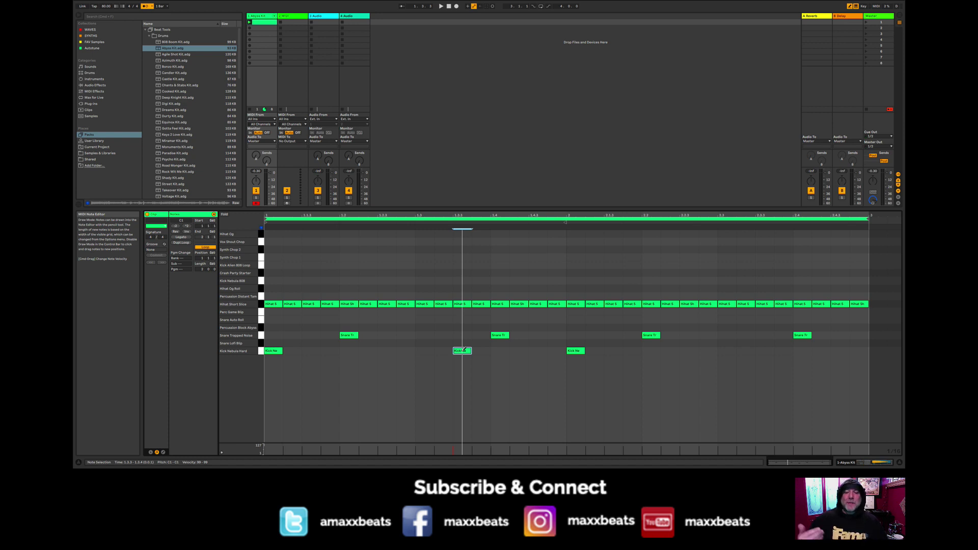
{"action": "key", "text": "space"}
{"action": "left_click", "coordinate": [461, 351]}
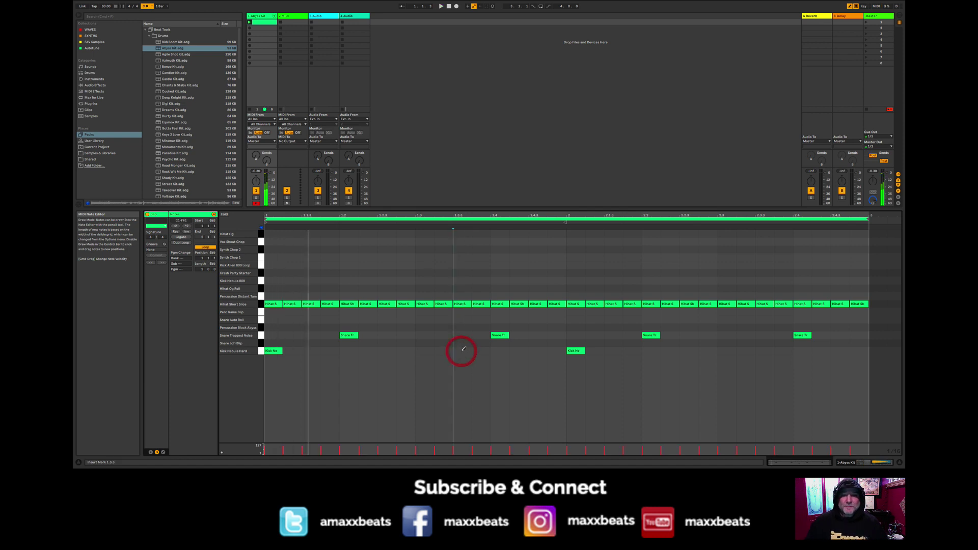
{"action": "left_click", "coordinate": [554, 350]}
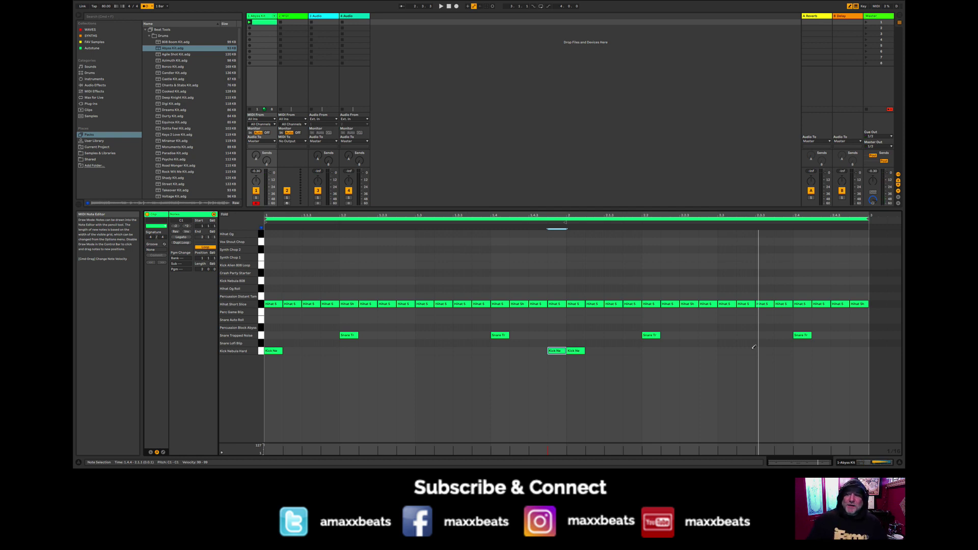
- Add Kick Nebula Hard hits in bar 2 at 2.3.3, 2.4.4 and one more position
{"action": "left_click", "coordinate": [753, 349]}
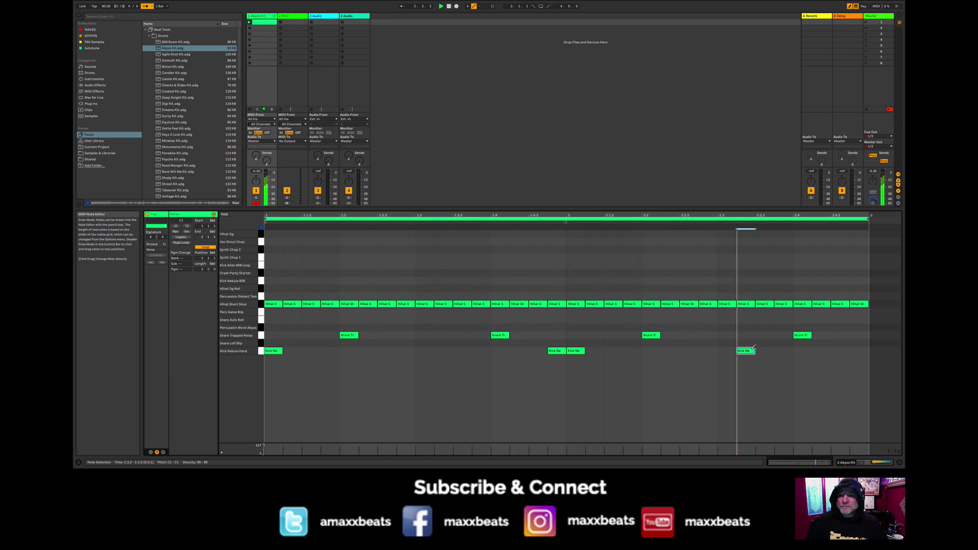
{"action": "left_click", "coordinate": [753, 349]}
{"action": "left_click", "coordinate": [766, 348]}
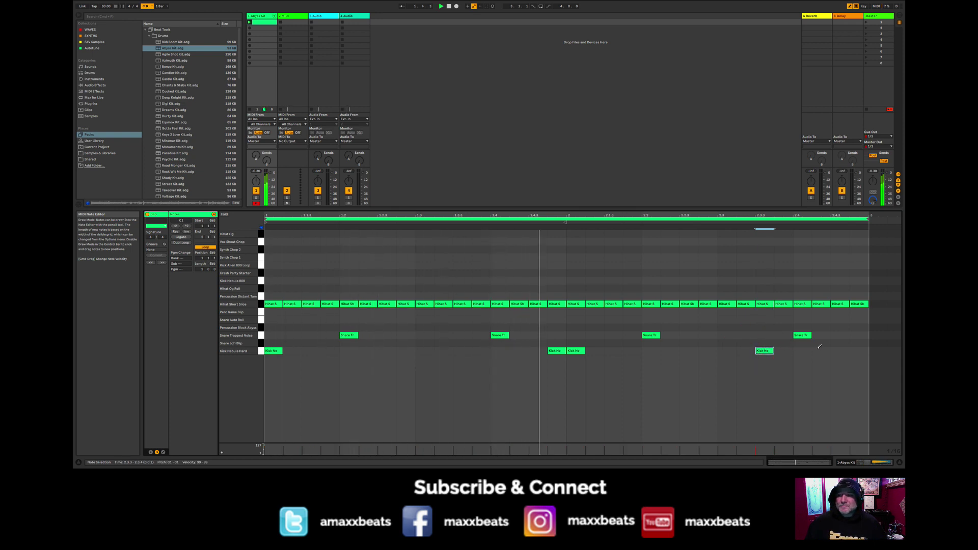
{"action": "left_click", "coordinate": [858, 350]}
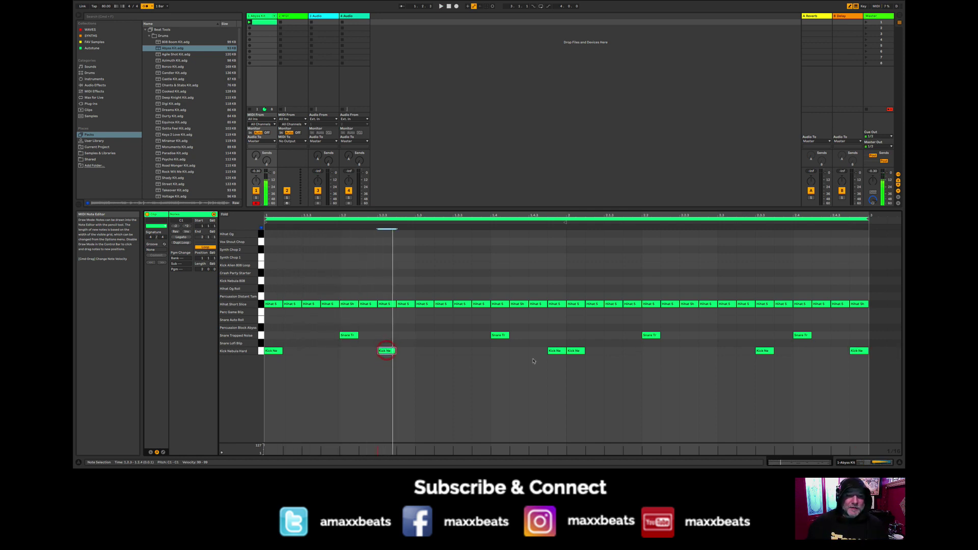
{"action": "key", "text": "space"}
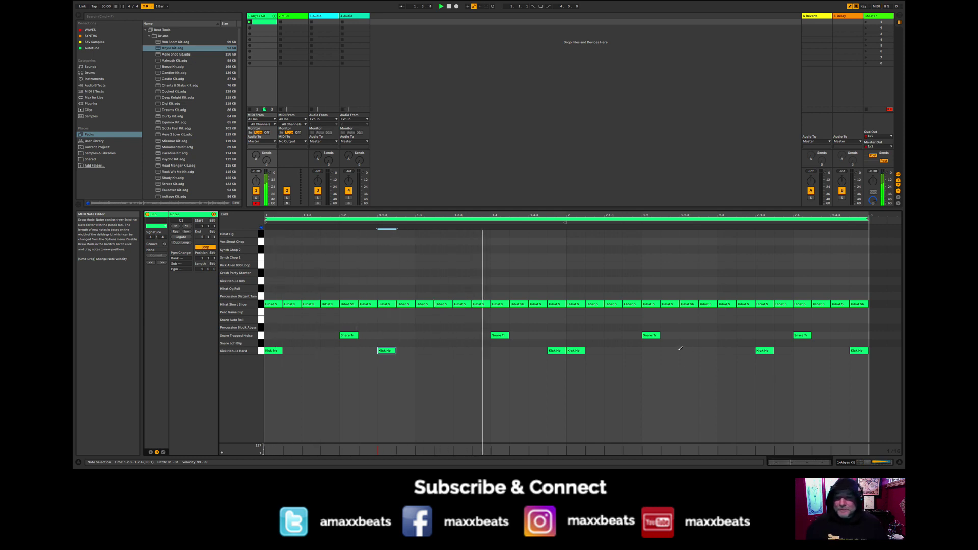
{"action": "left_click", "coordinate": [742, 351]}
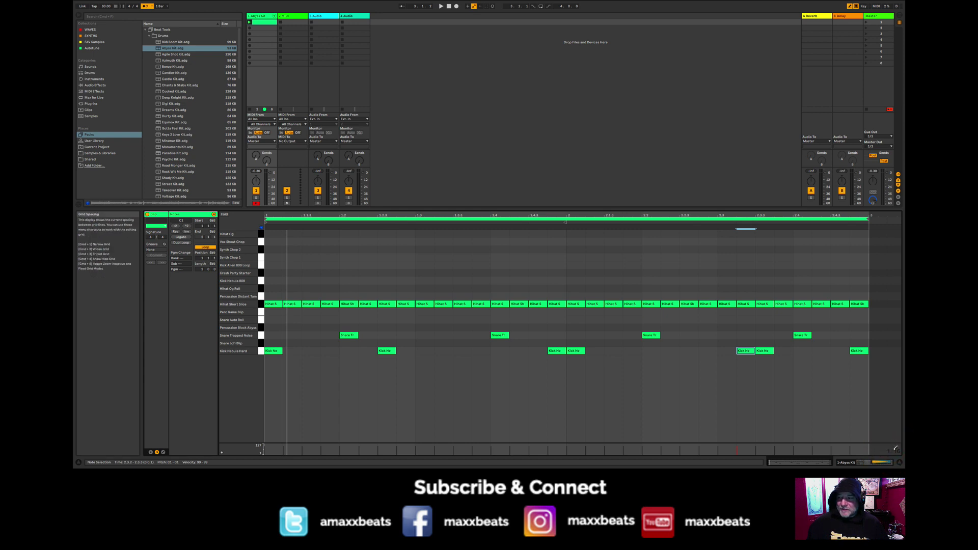
- Set the note editor's fixed grid to 1/32 and zoom in on the clip's first beat
{"action": "right_click", "coordinate": [893, 452]}
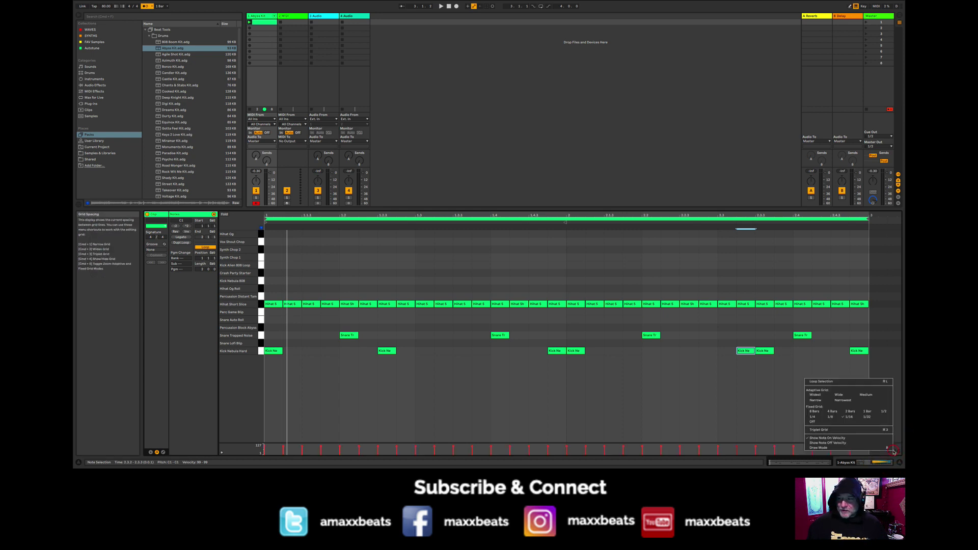
{"action": "left_click", "coordinate": [867, 417]}
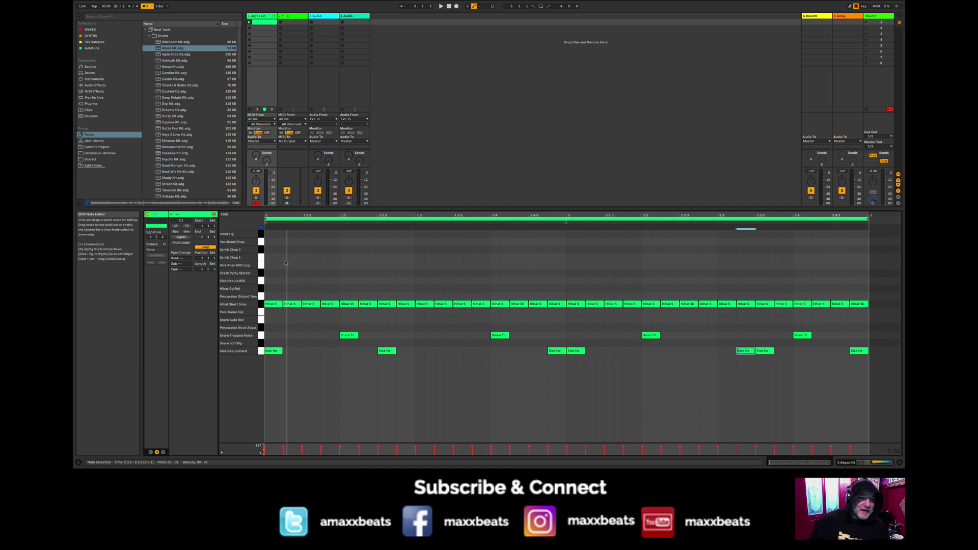
{"action": "key", "text": "plus"}
{"action": "key", "text": "plus"}
{"action": "key", "text": "plus"}
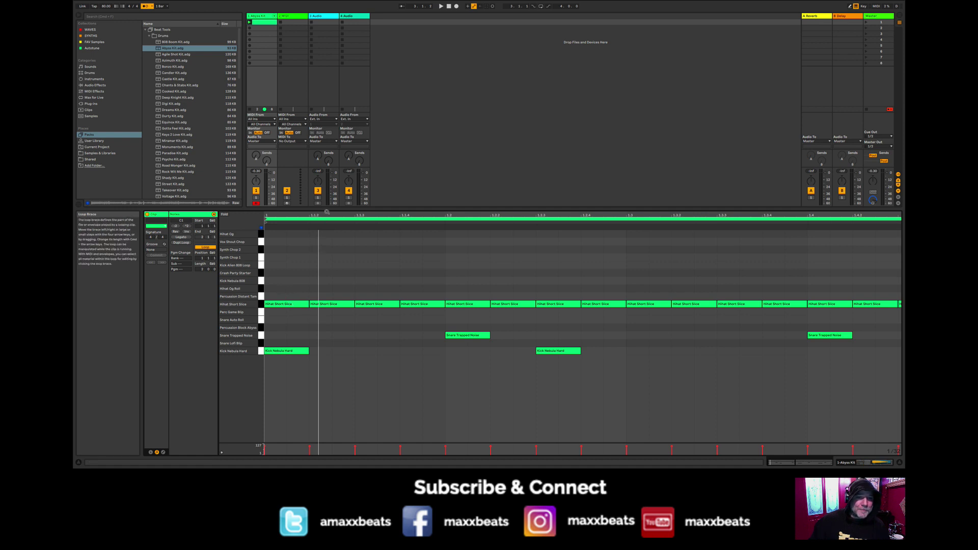
{"action": "left_click_drag", "start_coordinate": [328, 210], "coordinate": [327, 213]}
{"action": "key", "text": "plus"}
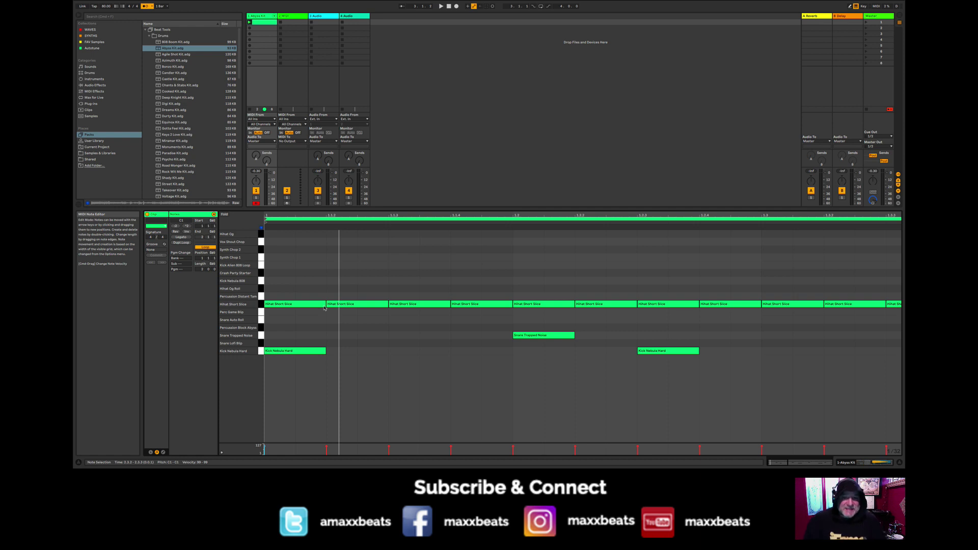
- In Draw Mode, replace the hi-hat at 1.2.3 with a short one and play the clip
{"action": "key", "text": "minus"}
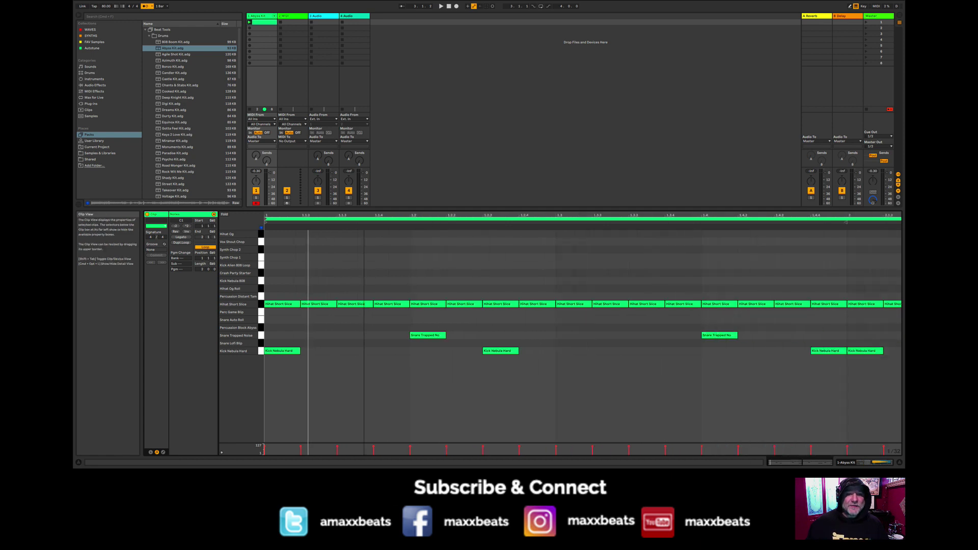
{"action": "key", "text": "space"}
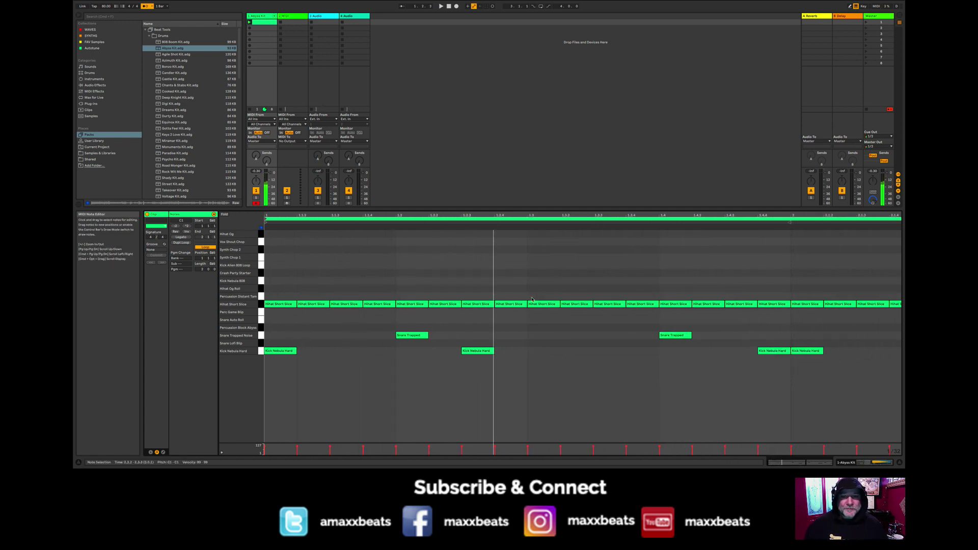
{"action": "key", "text": "b"}
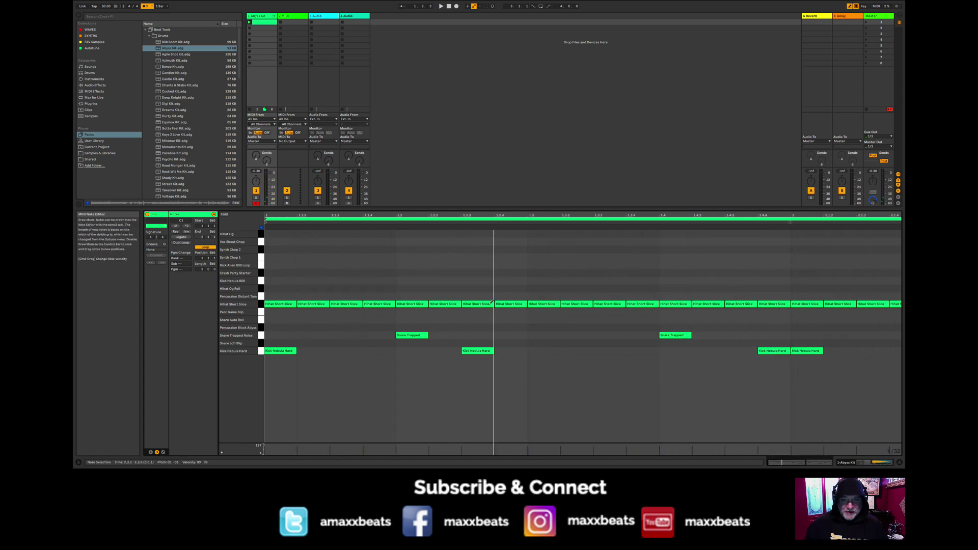
{"action": "left_click", "coordinate": [488, 303]}
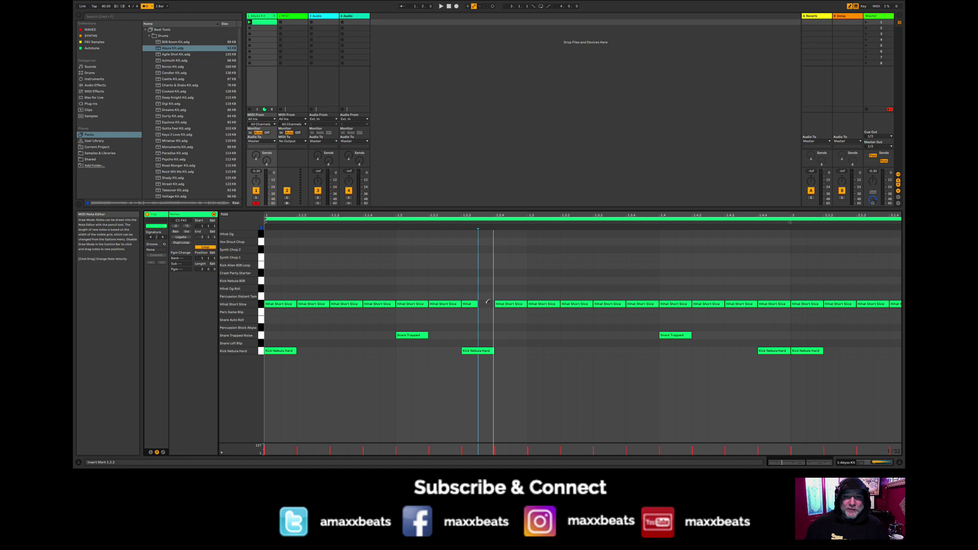
{"action": "left_click", "coordinate": [484, 302]}
{"action": "key", "text": "space"}
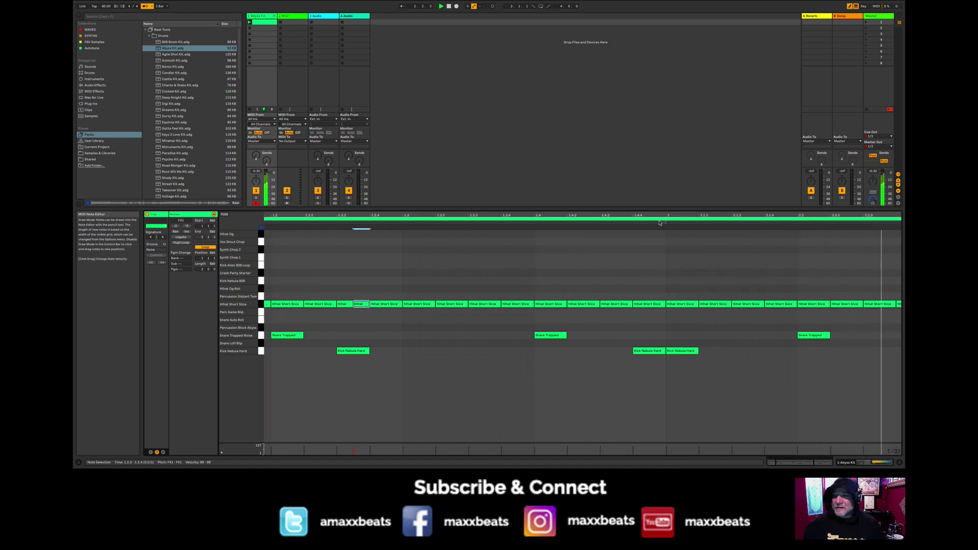
- Replace the clip's last Hihat Short Slice note with three 1/32 hi-hats, then play the roll
{"action": "key", "text": "minus"}
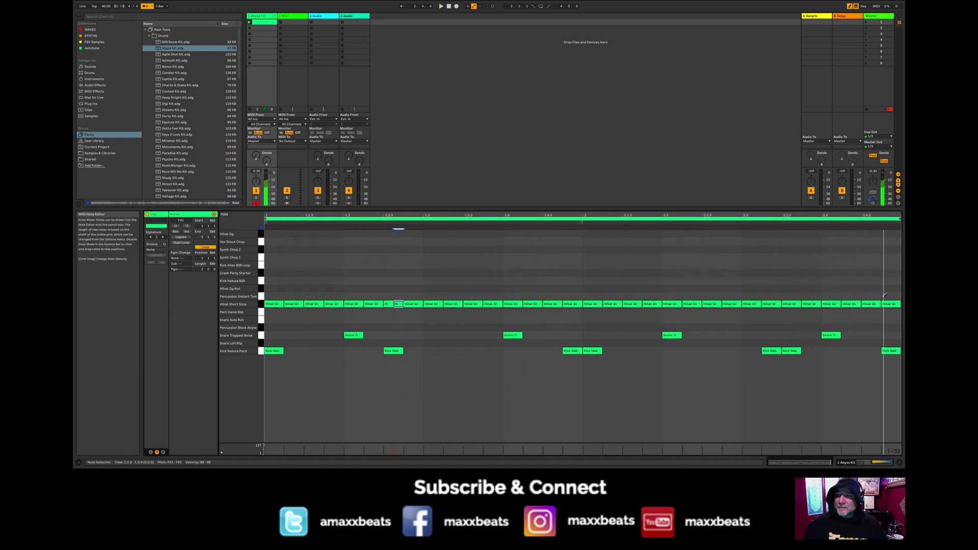
{"action": "left_click", "coordinate": [891, 303]}
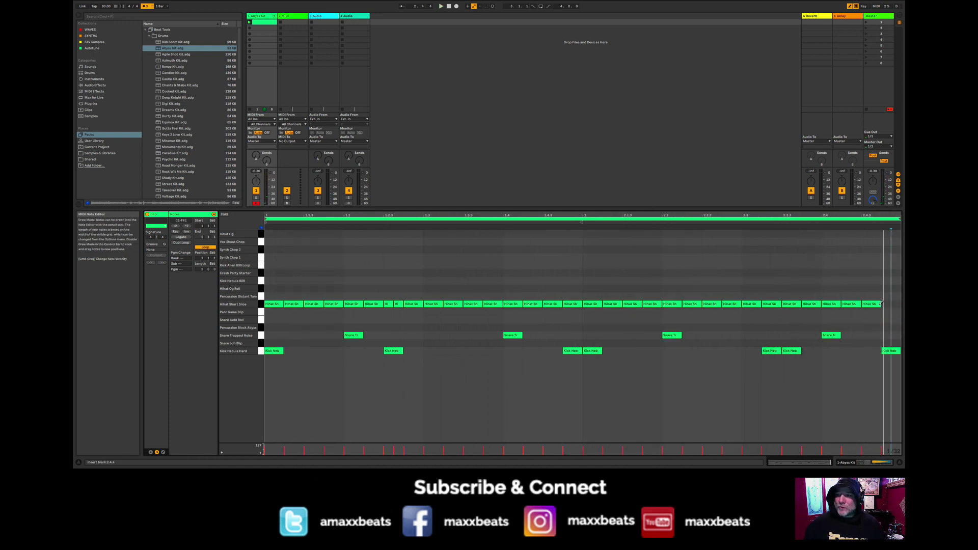
{"action": "mouse_move", "coordinate": [882, 302]}
{"action": "left_mouse_down"}
{"action": "mouse_move", "coordinate": [865, 302]}
{"action": "mouse_move", "coordinate": [897, 303]}
{"action": "left_mouse_up"}
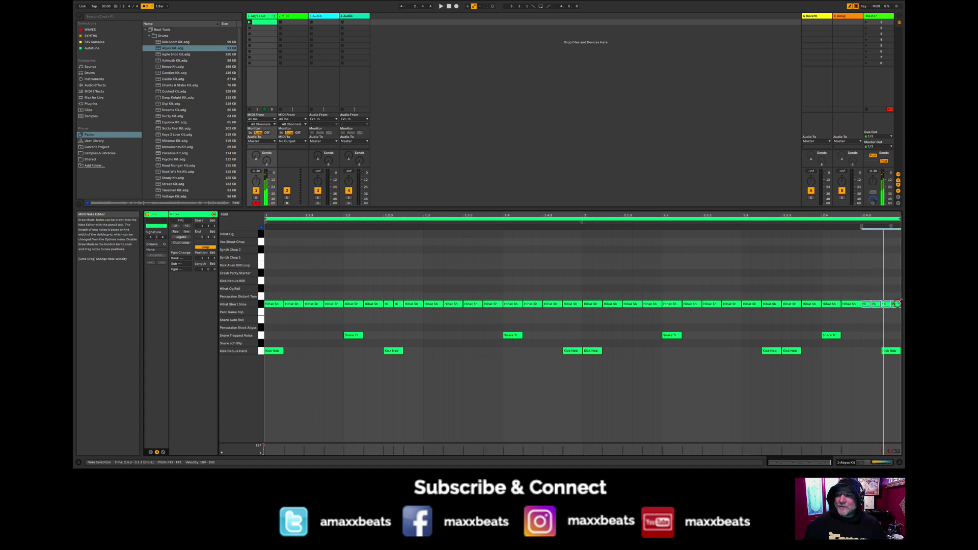
{"action": "key", "text": "space"}
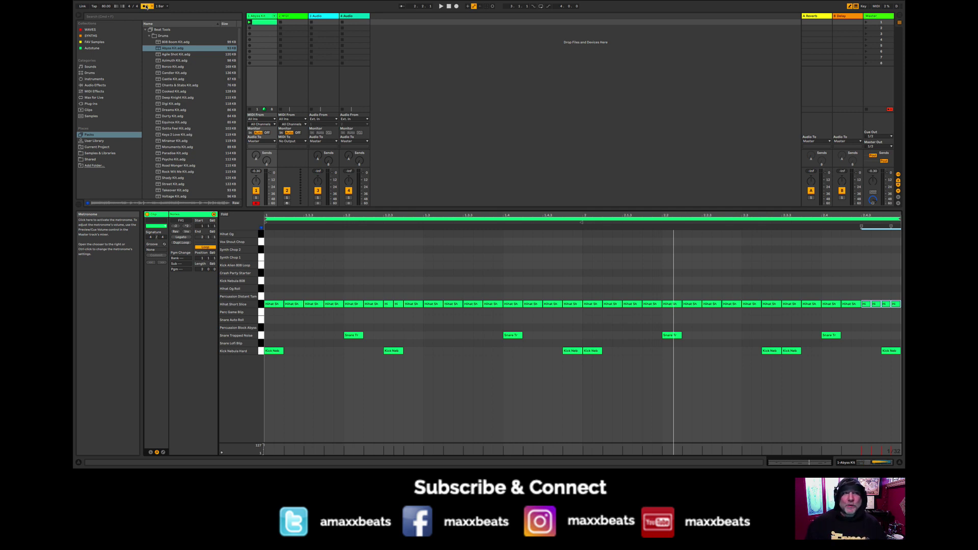
- Swap the hi-hat at 1.4.4 for a quick roll of short 1/32 hi-hat notes
{"action": "key", "text": "space"}
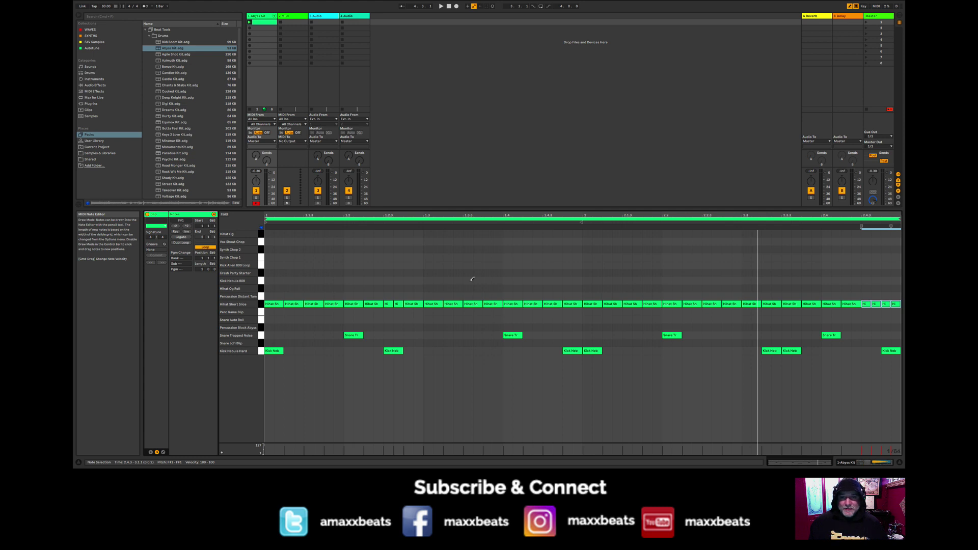
{"action": "left_click_drag", "start_coordinate": [479, 224], "coordinate": [429, 250]}
{"action": "left_click_drag", "start_coordinate": [380, 216], "coordinate": [382, 215]}
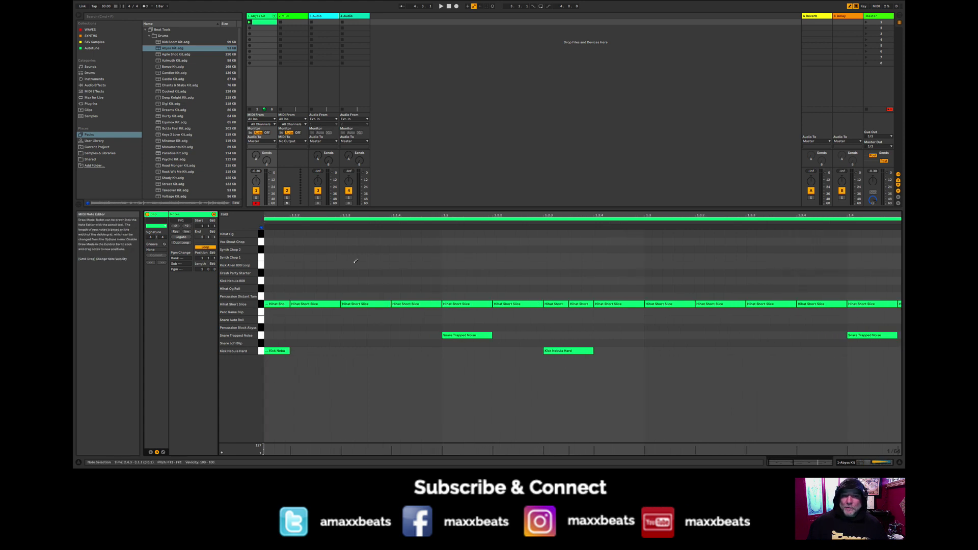
{"action": "scroll", "coordinate": [560, 331], "scroll_direction": "left", "scroll_amount": 2}
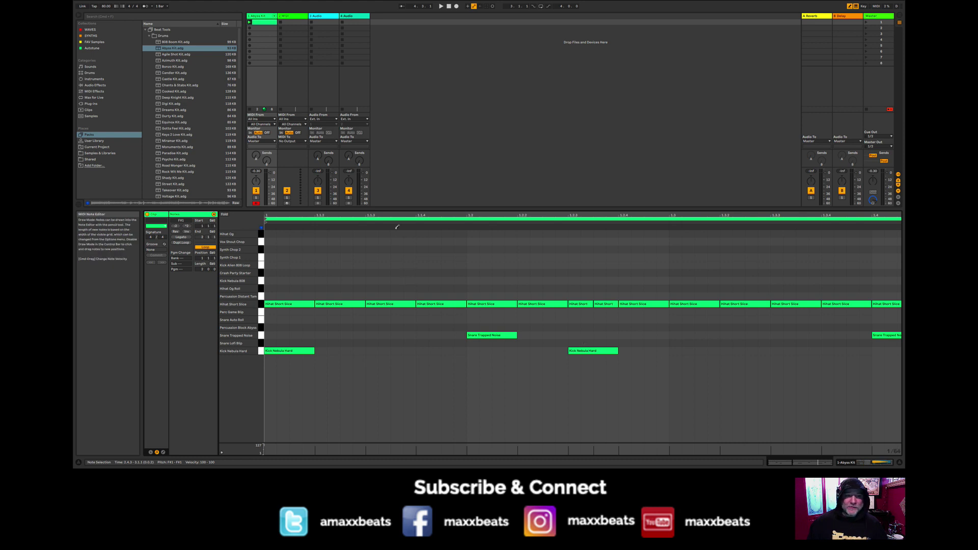
{"action": "left_click_drag", "start_coordinate": [395, 216], "coordinate": [337, 219]}
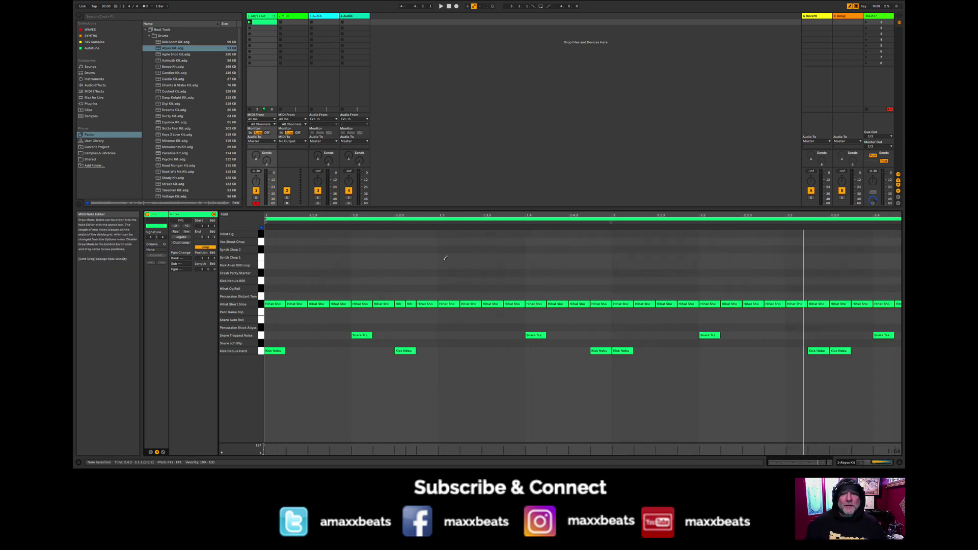
{"action": "key", "text": "space"}
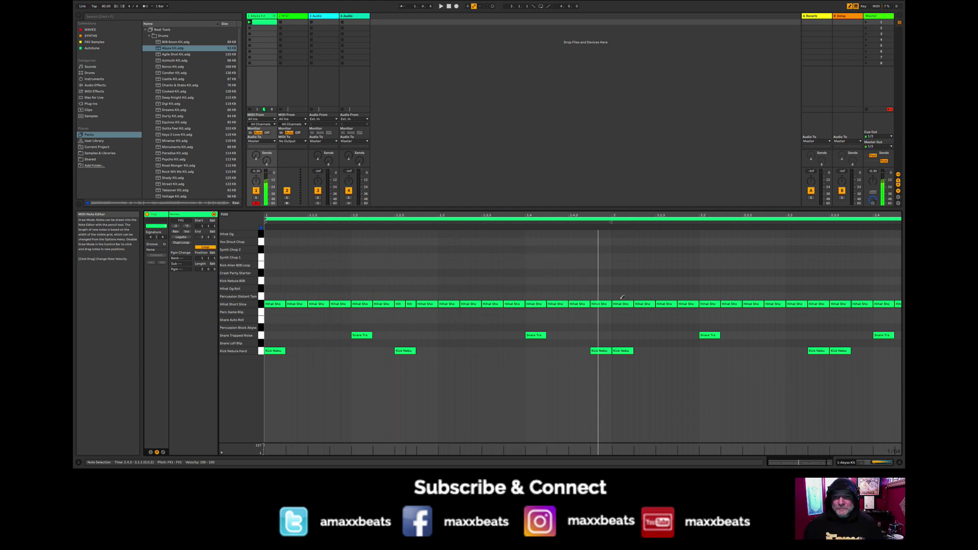
{"action": "left_click", "coordinate": [600, 302]}
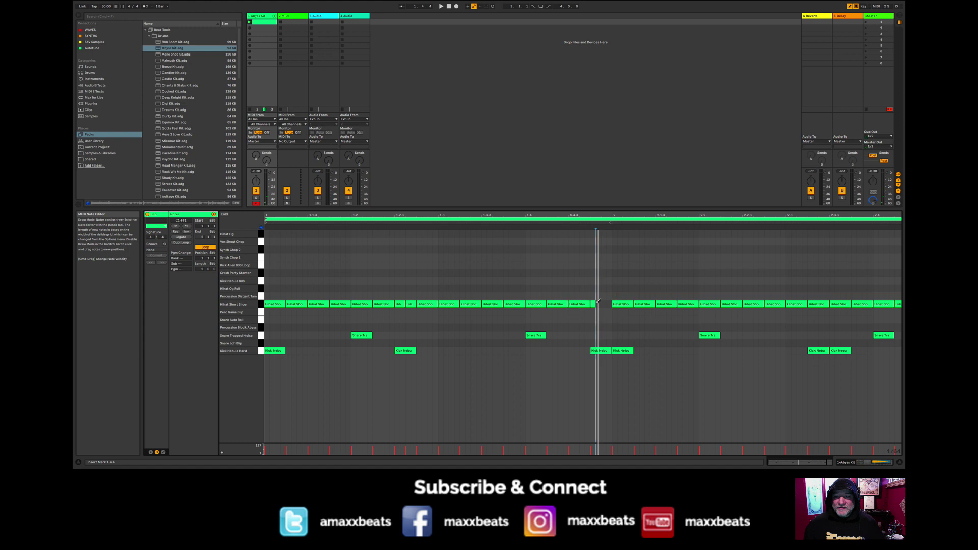
{"action": "left_click", "coordinate": [595, 303]}
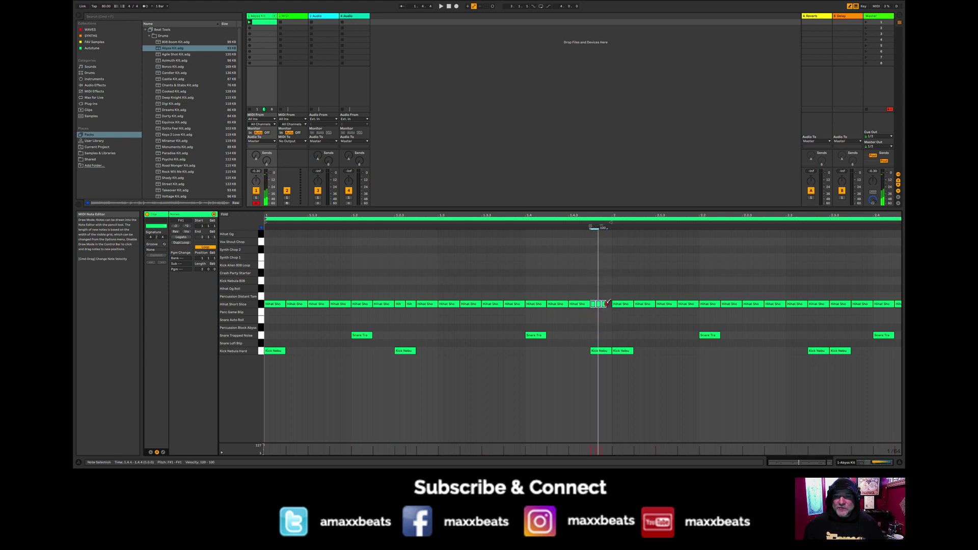
{"action": "key", "text": "space"}
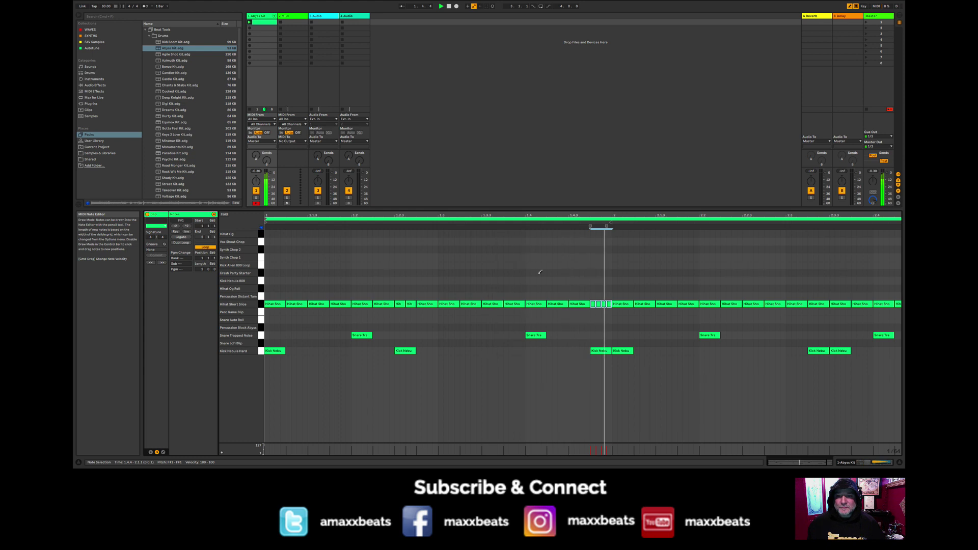
{"action": "scroll", "coordinate": [611, 283], "scroll_direction": "right", "scroll_amount": 2}
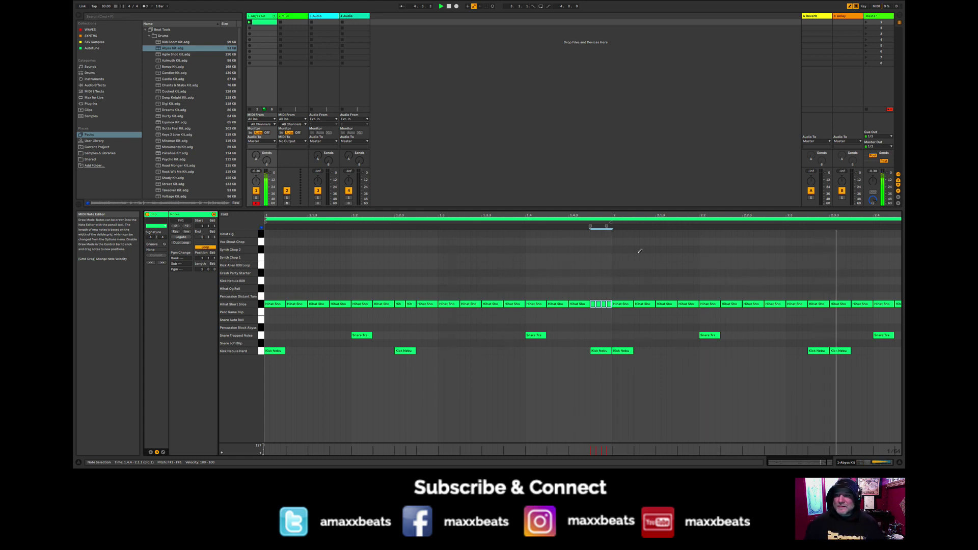
{"action": "key", "text": "minus"}
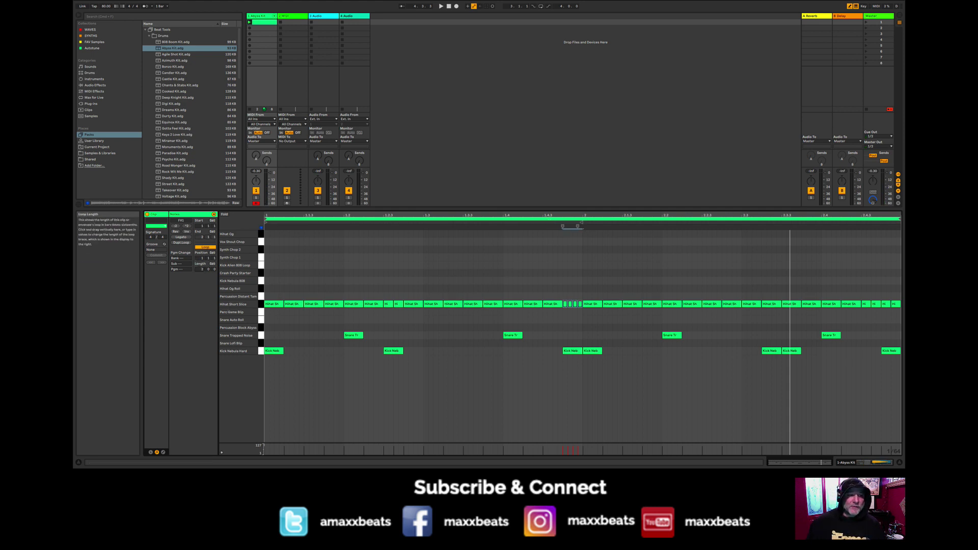
- Turn off Draw Mode and copy all notes of bars 1–2 into bars 3–4
{"action": "key", "text": "minus"}
{"action": "key", "text": "minus"}
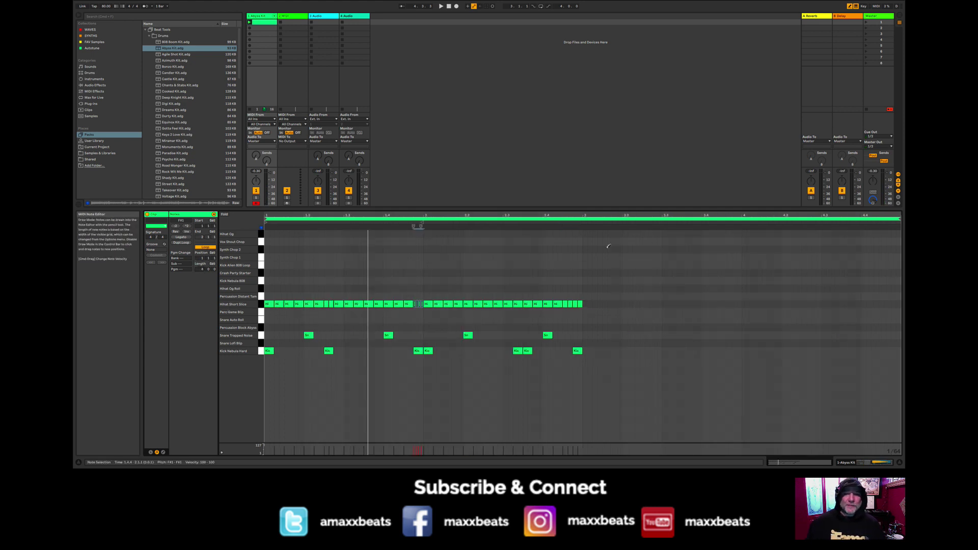
{"action": "key", "text": "b"}
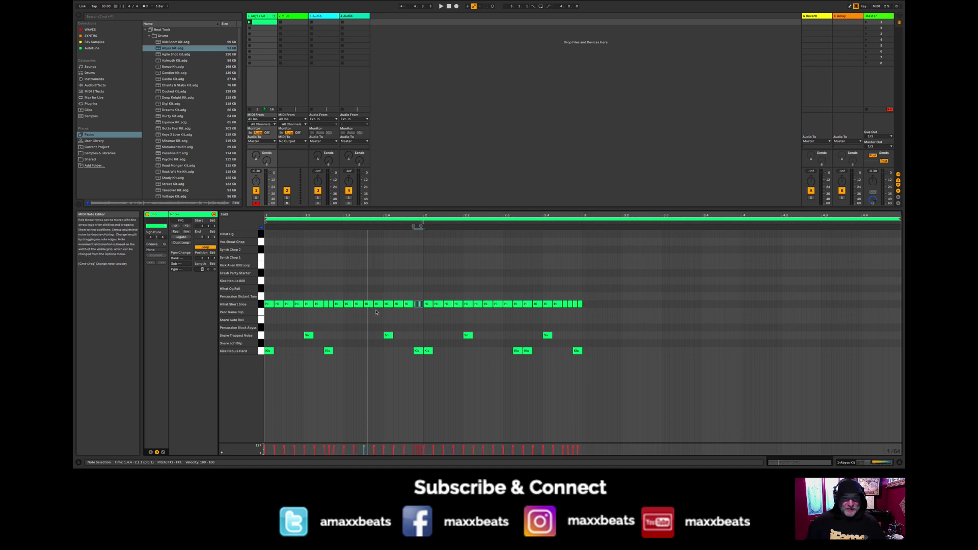
{"action": "key", "text": "super+a"}
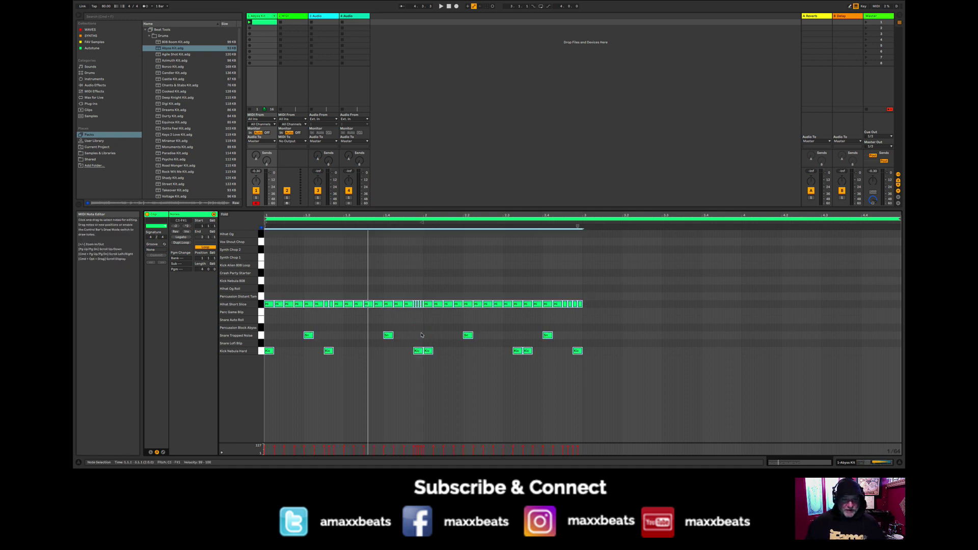
{"action": "left_click_drag", "start_coordinate": [278, 306], "coordinate": [582, 316]}
{"action": "left_click", "coordinate": [587, 315]}
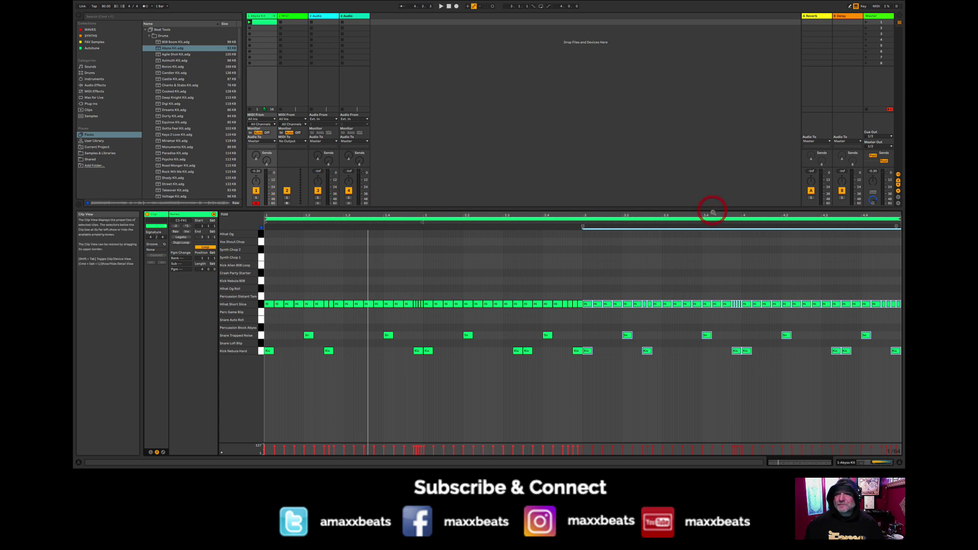
- Set the start point at 4.3, select the hi-hats ending bar 4, and play the clip
{"action": "left_click", "coordinate": [822, 294]}
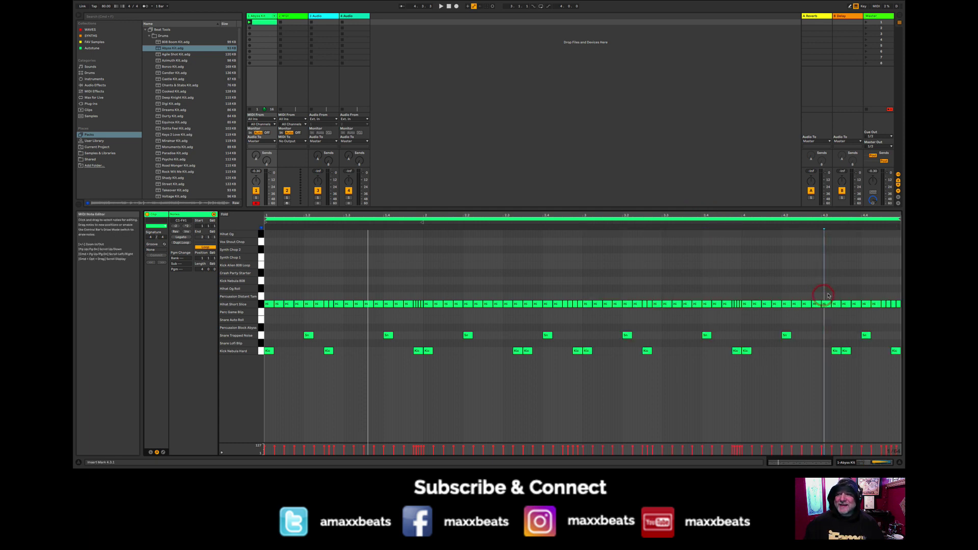
{"action": "left_click_drag", "start_coordinate": [828, 295], "coordinate": [897, 305]}
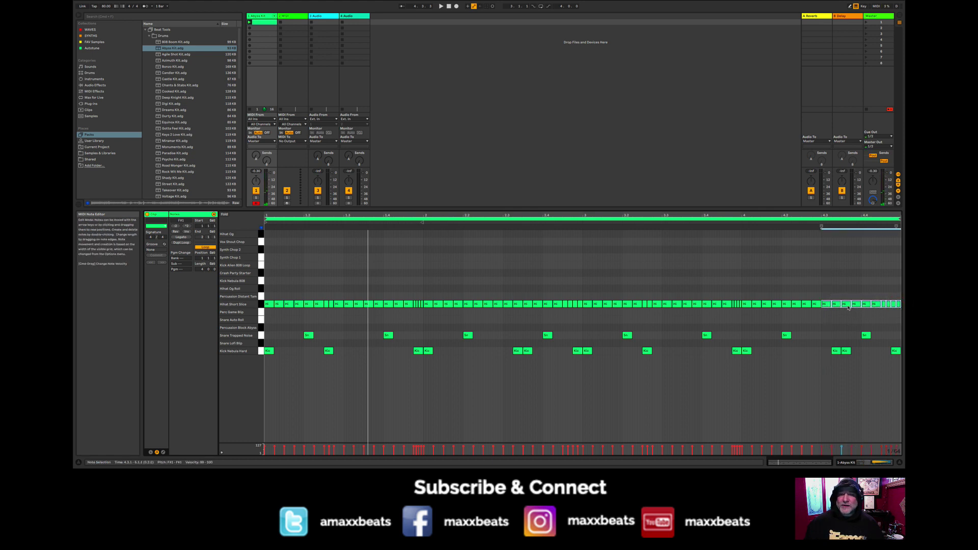
{"action": "key", "text": "space"}
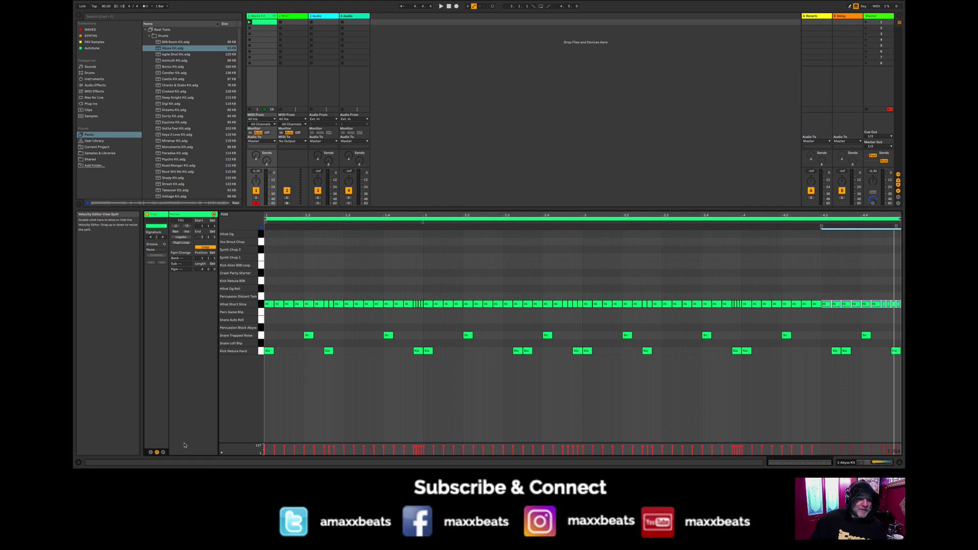
- Show the clip envelope with MIDI Ctrl source and Pitch Bend parameter, clearing the time selection
{"action": "left_click", "coordinate": [150, 452]}
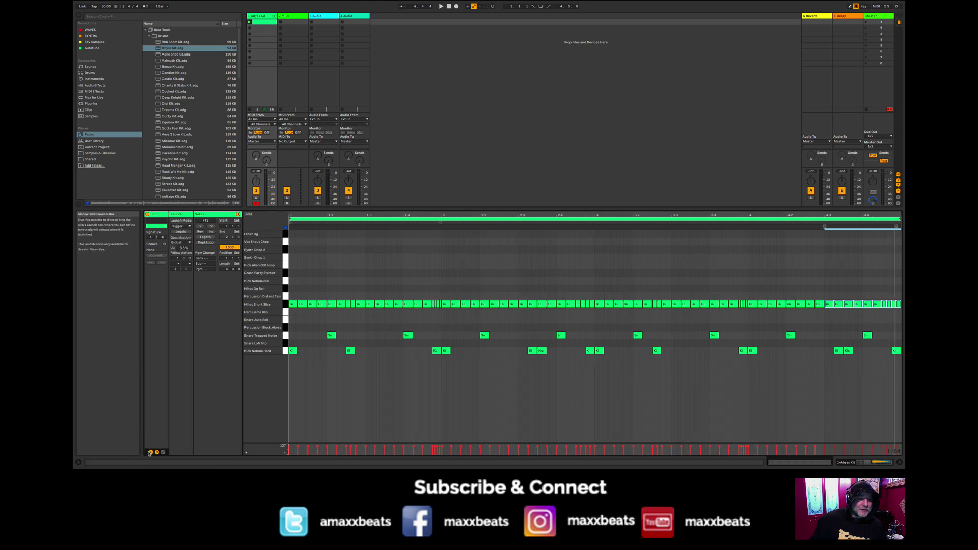
{"action": "left_click", "coordinate": [150, 452]}
{"action": "left_click", "coordinate": [163, 452]}
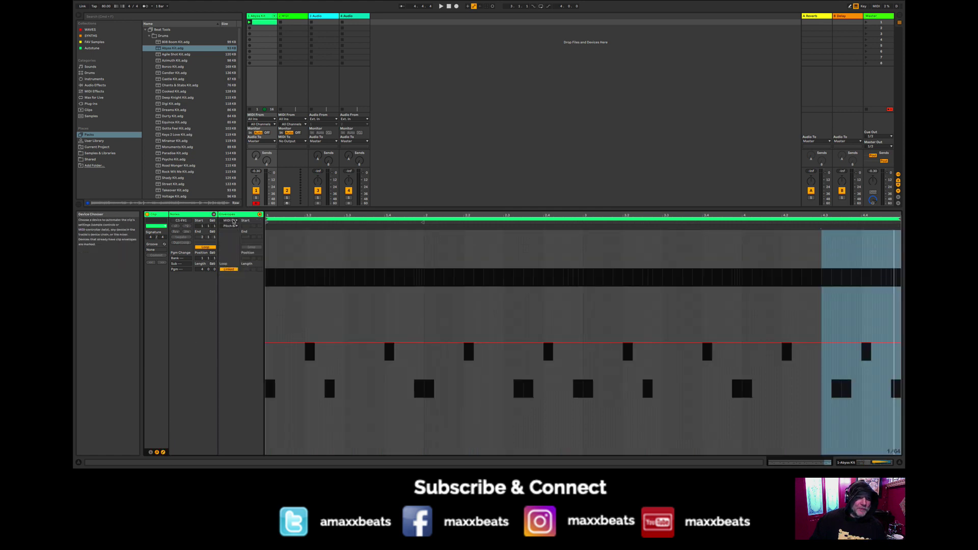
{"action": "left_click", "coordinate": [235, 223]}
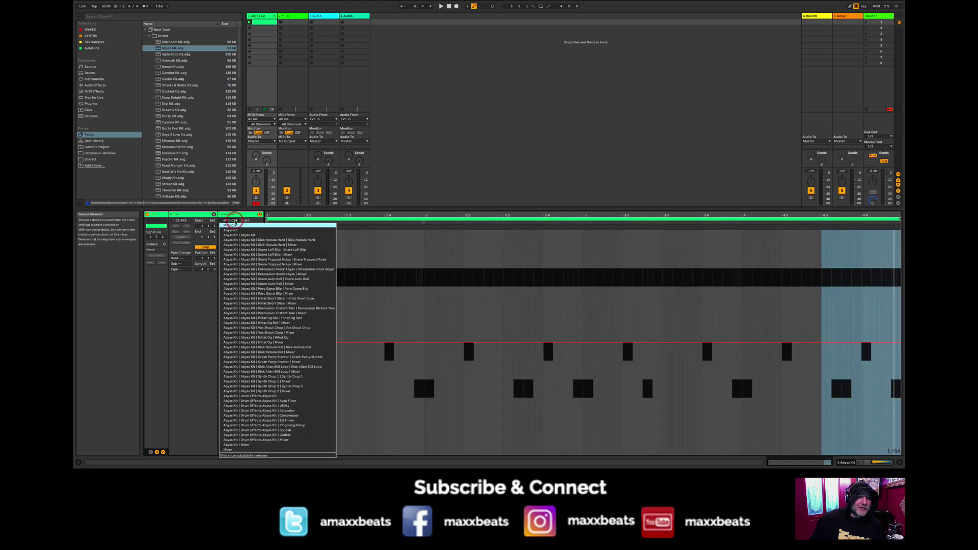
{"action": "left_click", "coordinate": [235, 226]}
{"action": "left_click", "coordinate": [235, 226]}
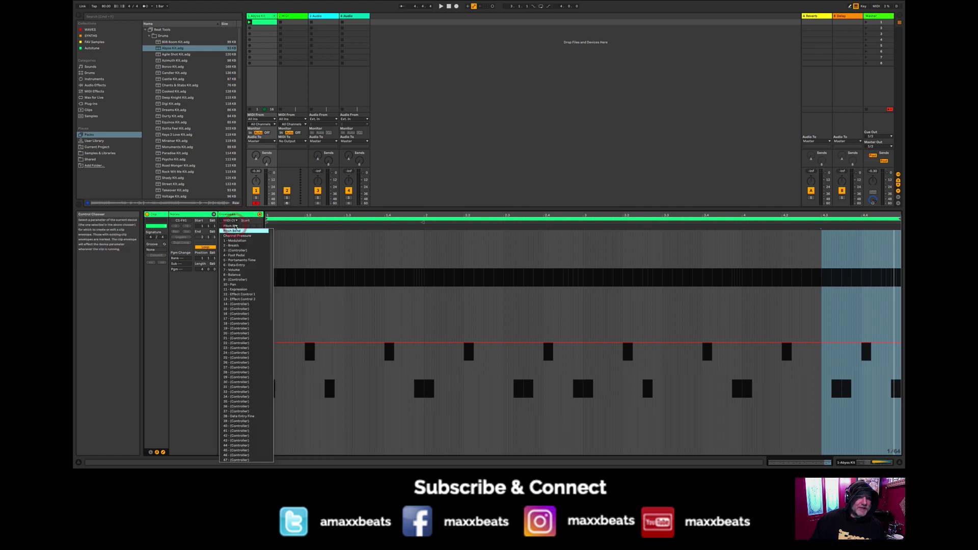
{"action": "left_click", "coordinate": [235, 225]}
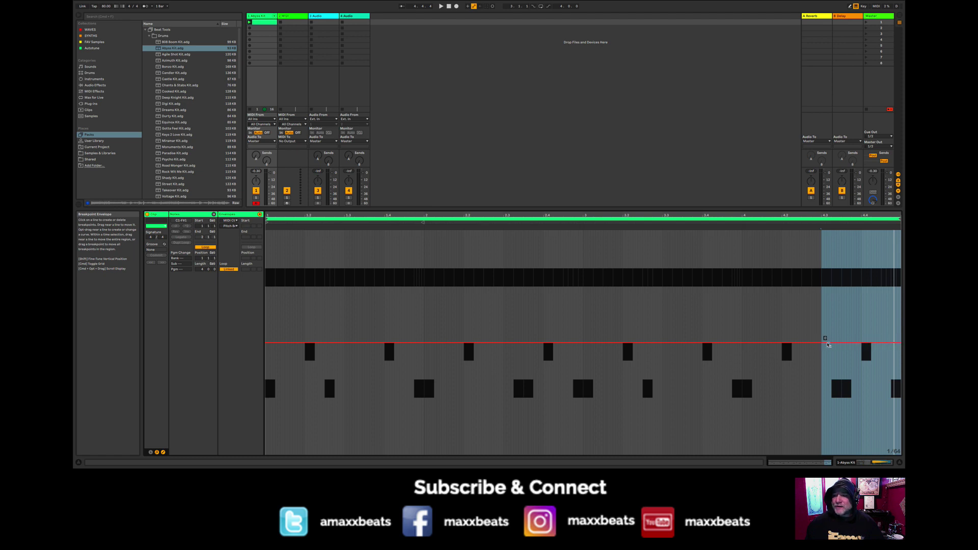
{"action": "left_click", "coordinate": [821, 345]}
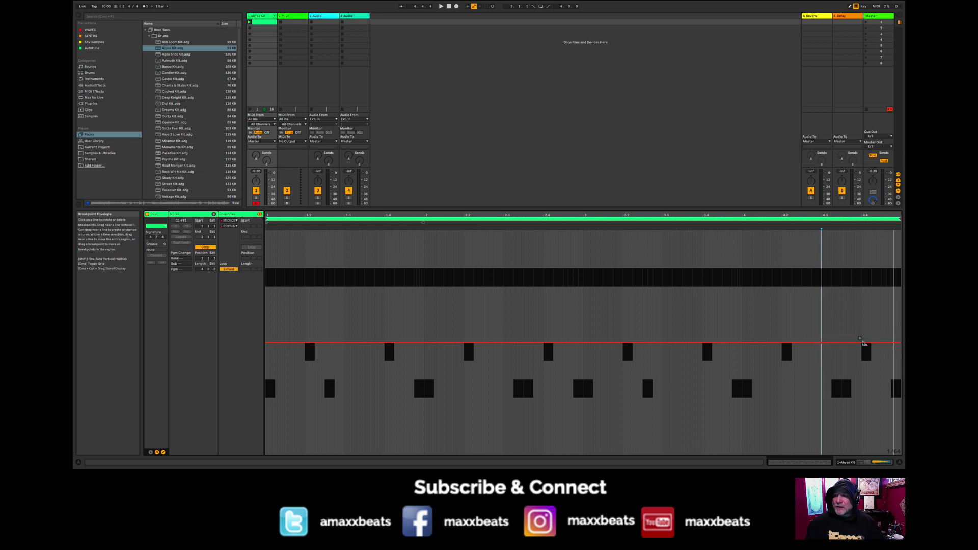
- Draw a pitch-bend rise near bar 4.3 and drop the envelope's end to about -4036
{"action": "left_click_drag", "start_coordinate": [862, 343], "coordinate": [862, 335]}
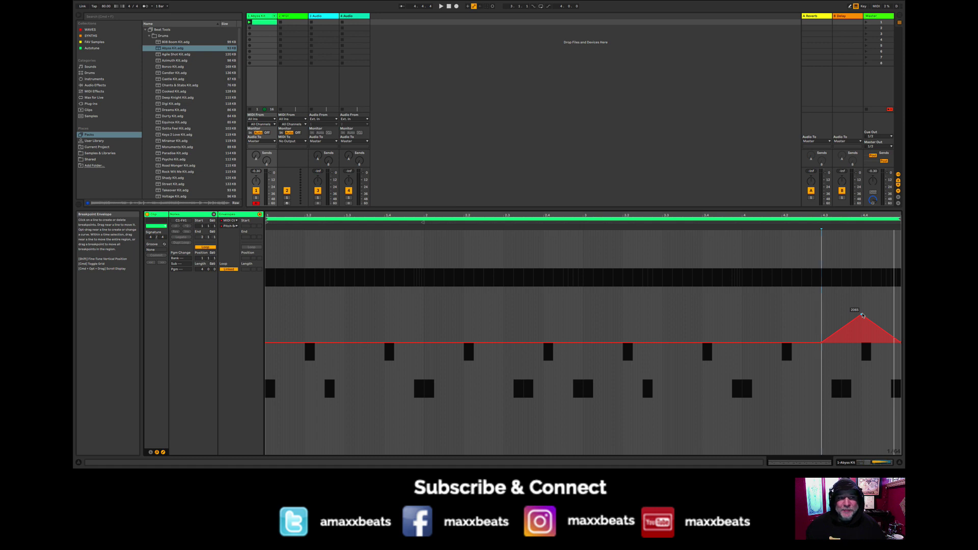
{"action": "key", "text": "space"}
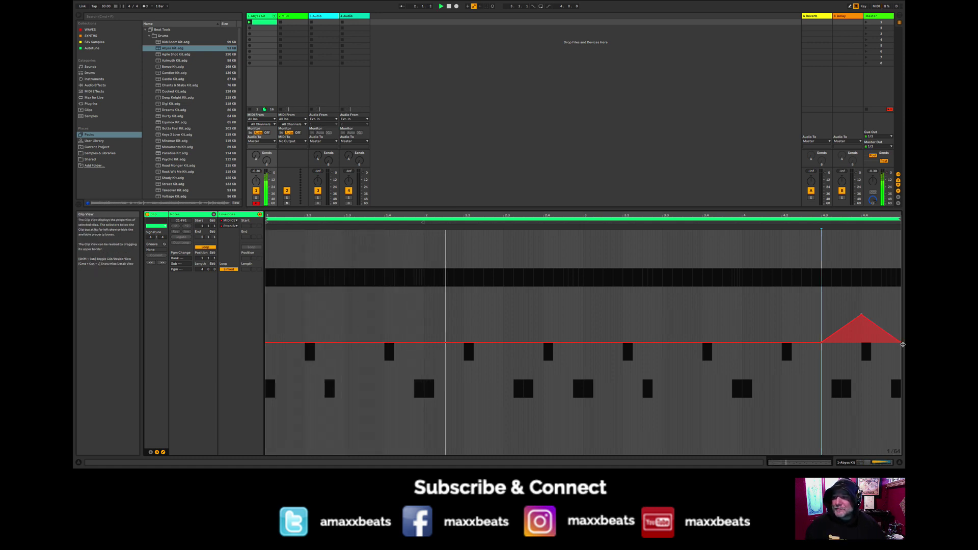
{"action": "left_click_drag", "start_coordinate": [901, 345], "coordinate": [900, 375]}
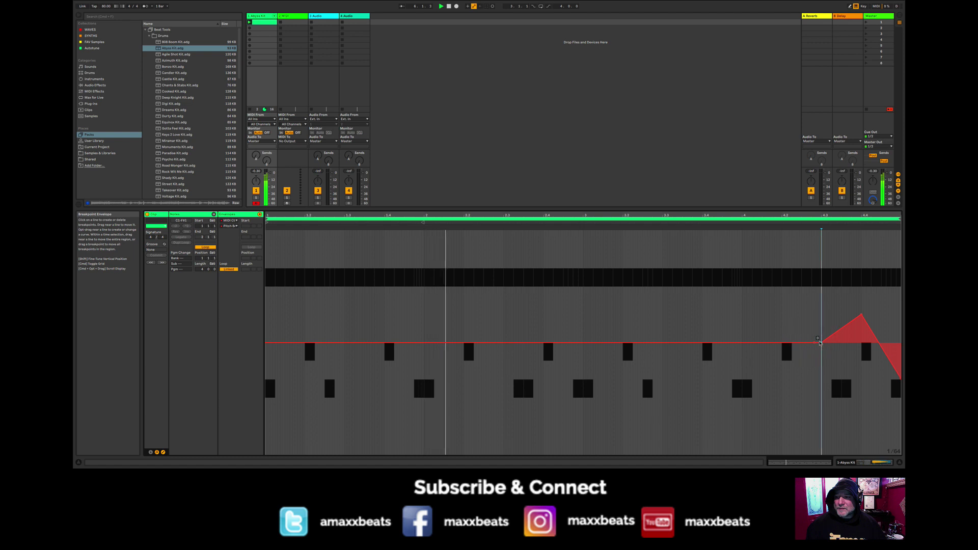
{"action": "left_click_drag", "start_coordinate": [821, 344], "coordinate": [821, 301]}
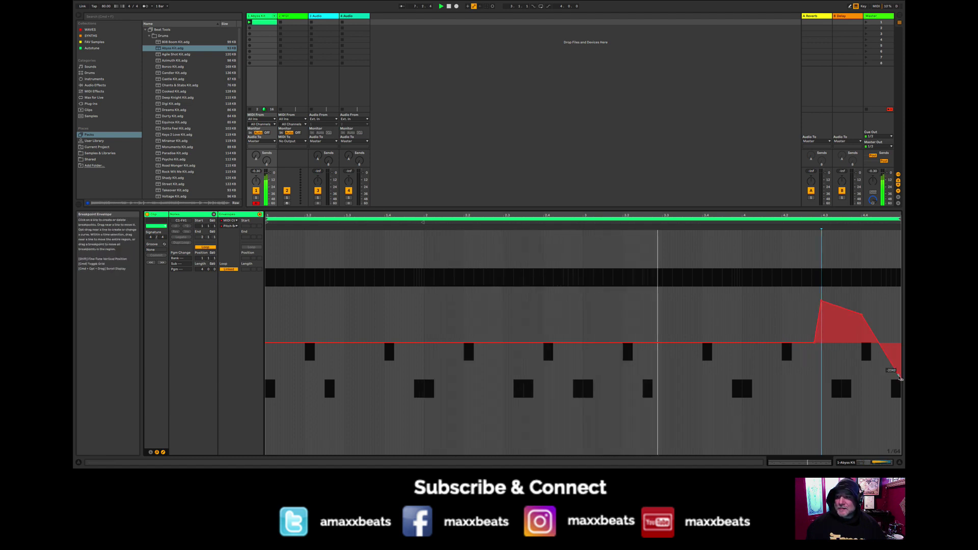
{"action": "left_click_drag", "start_coordinate": [900, 379], "coordinate": [895, 396]}
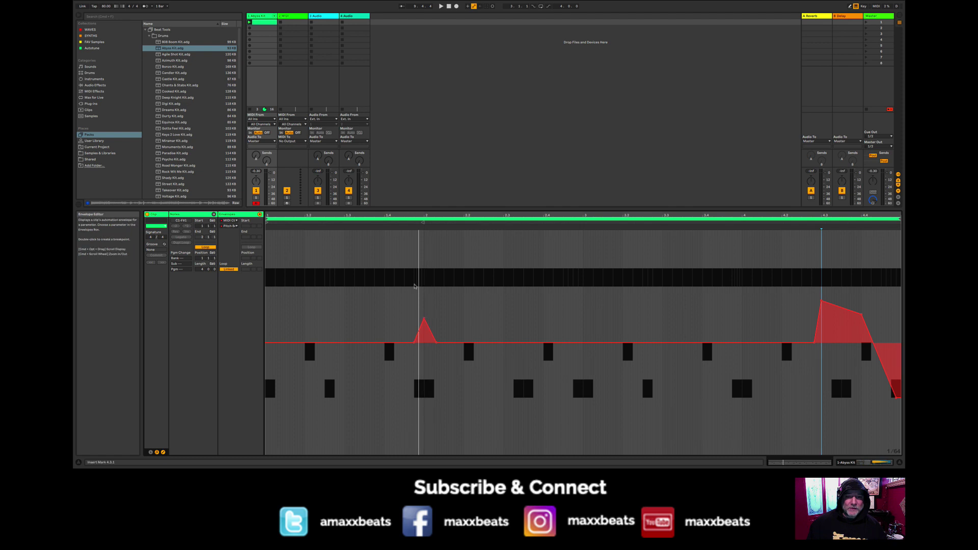
- Add a pitch-bend dip before bar 3, audition from 1.4, then hide the clip editor
{"action": "left_click", "coordinate": [387, 238]}
{"action": "key", "text": "space"}
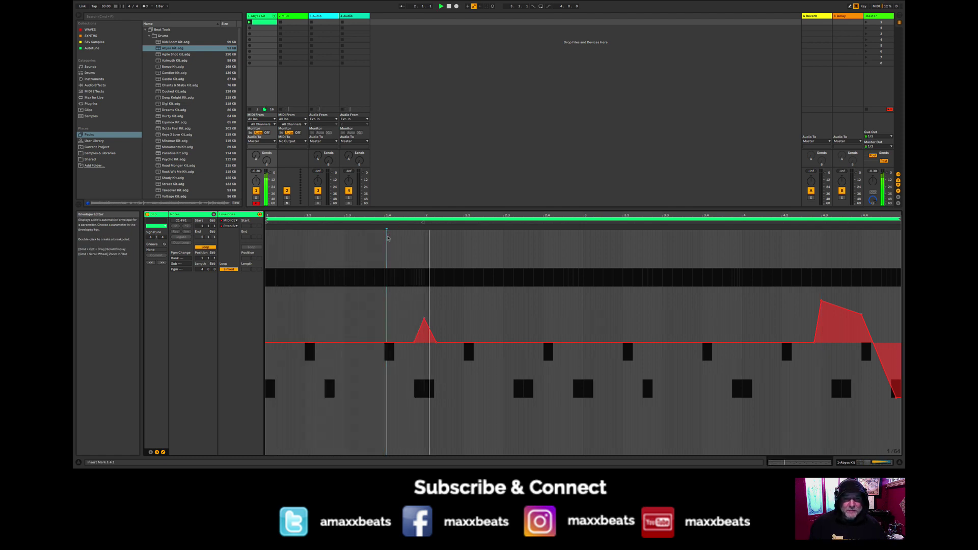
{"action": "mouse_move", "coordinate": [424, 318]}
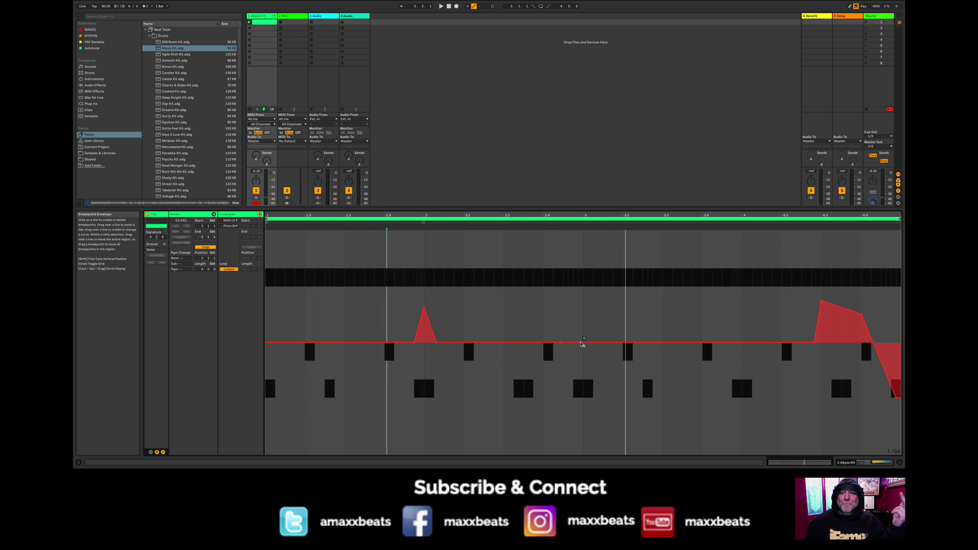
{"action": "left_click", "coordinate": [580, 343]}
{"action": "left_click_drag", "start_coordinate": [577, 344], "coordinate": [582, 377]}
{"action": "key", "text": "space"}
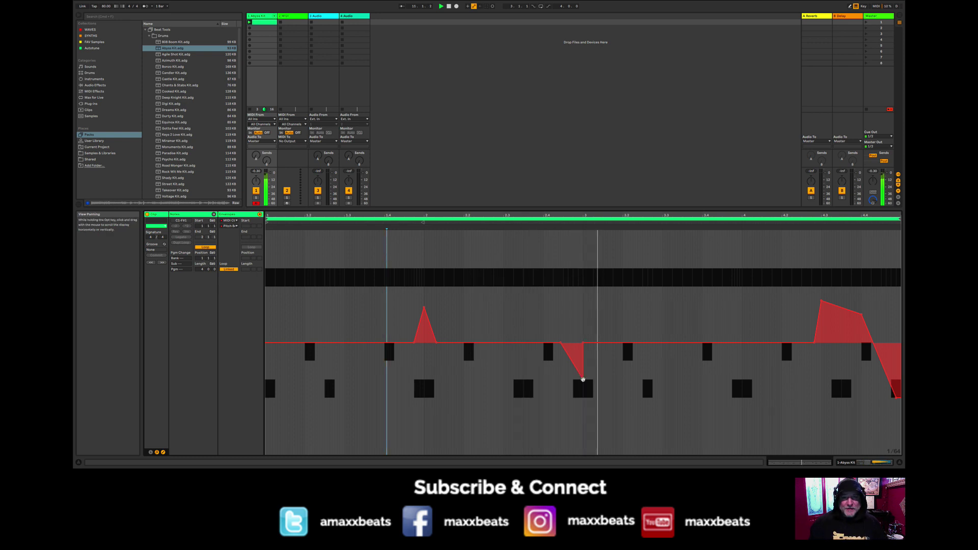
{"action": "key", "text": "super+alt+l"}
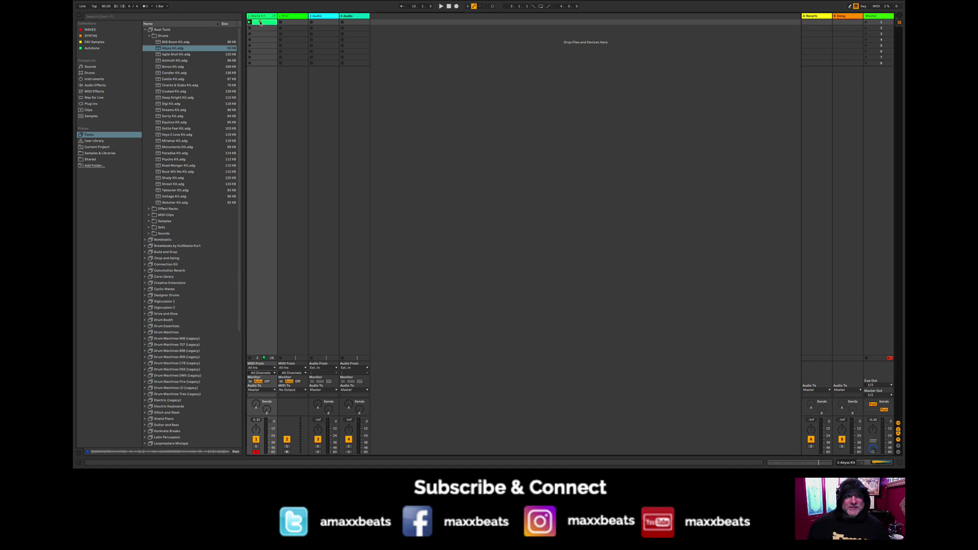
- In Arrangement view, drop the drum clip from track 2's slot onto track 1 at bar 1
{"action": "left_click", "coordinate": [290, 22]}
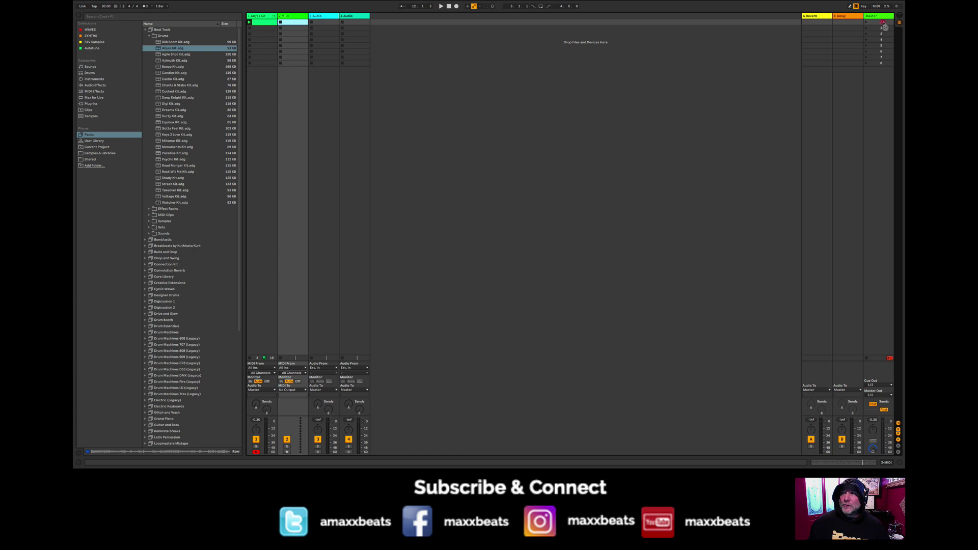
{"action": "left_click", "coordinate": [899, 17]}
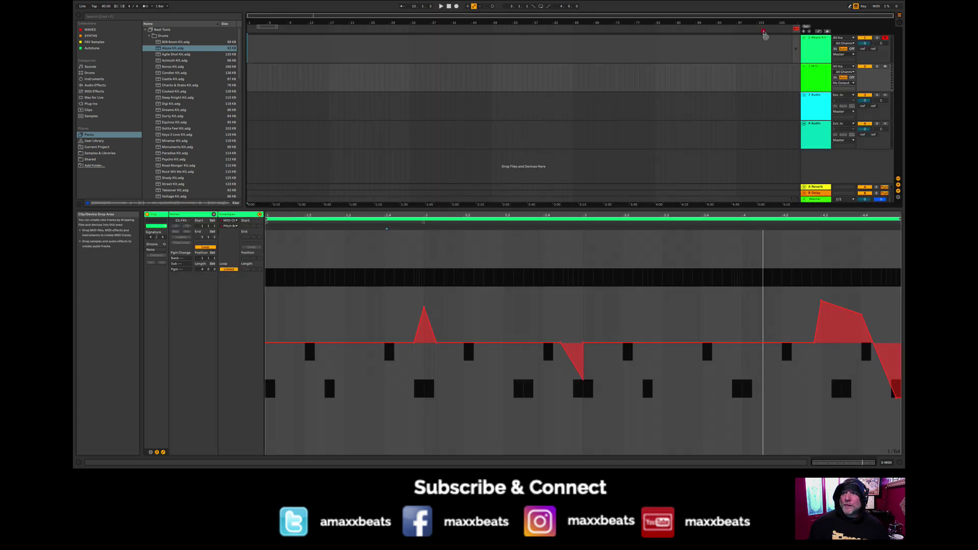
{"action": "left_click_drag", "start_coordinate": [764, 34], "coordinate": [249, 45]}
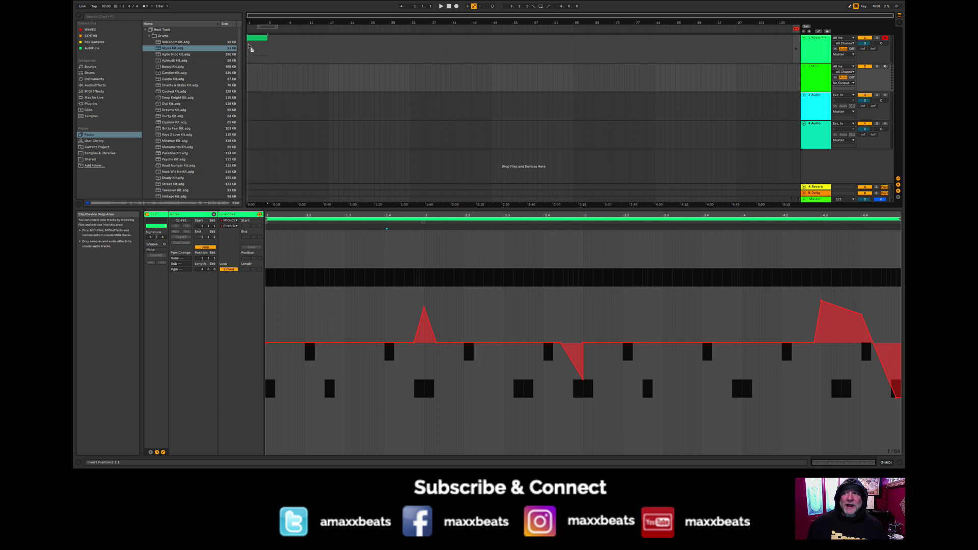
{"action": "left_click_drag", "start_coordinate": [250, 48], "coordinate": [251, 47]}
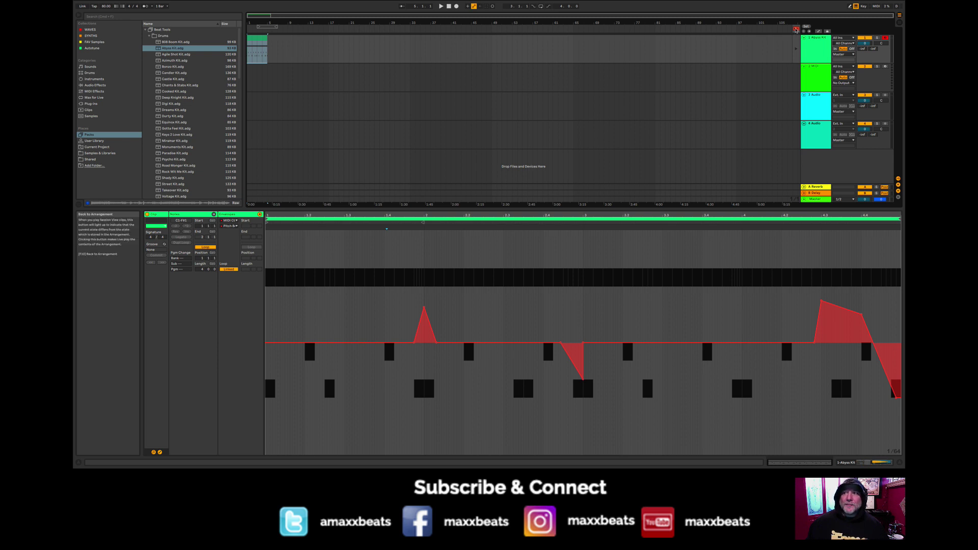
- Click Back to Arrangement, deselect the clip, and zoom in on the arrangement start
{"action": "left_click", "coordinate": [797, 29]}
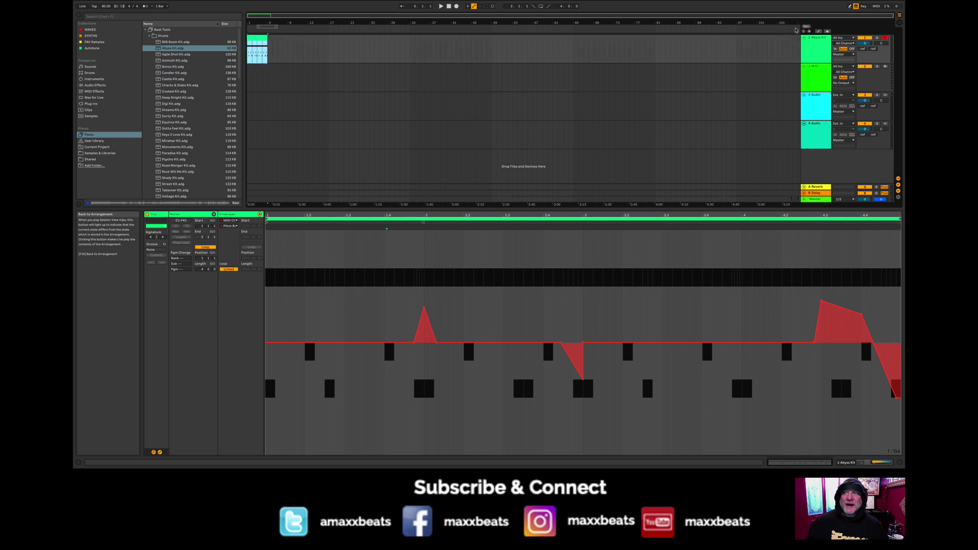
{"action": "left_click", "coordinate": [248, 67]}
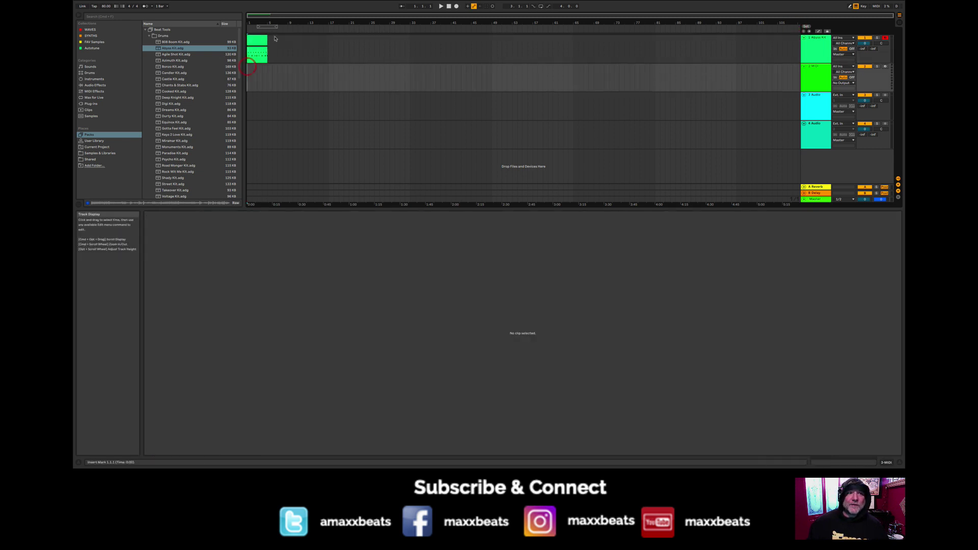
{"action": "left_click_drag", "start_coordinate": [276, 24], "coordinate": [264, 72]}
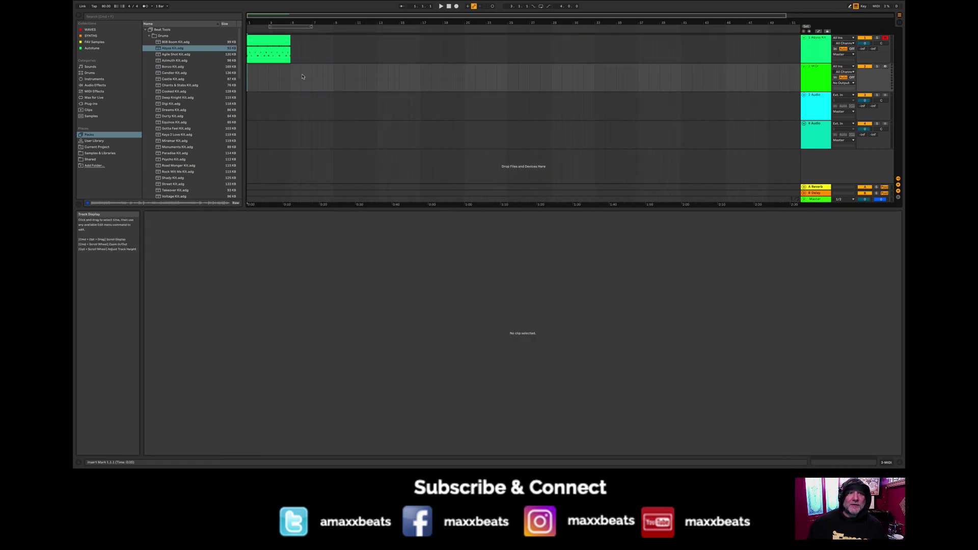